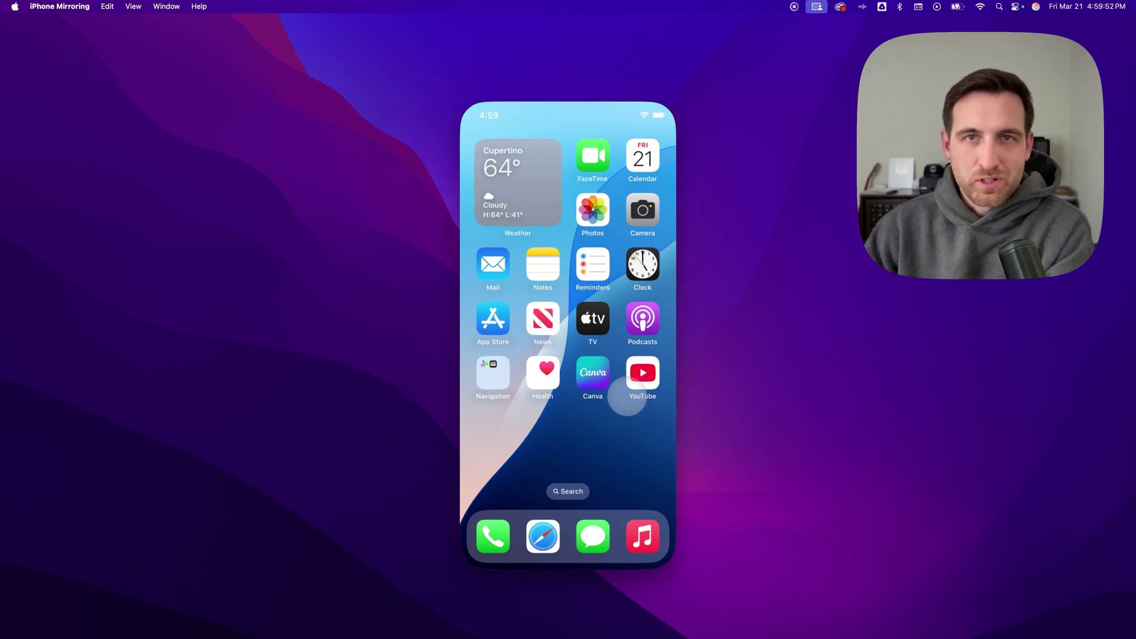
pyautogui.click(910, 615)
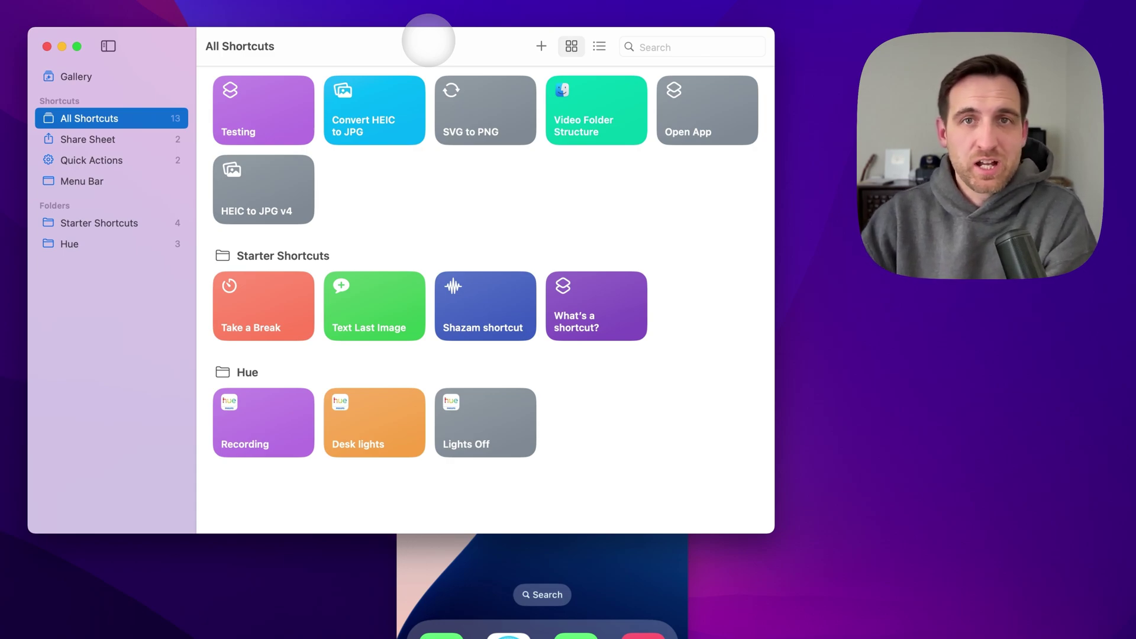
pyautogui.moveTo(385, 85)
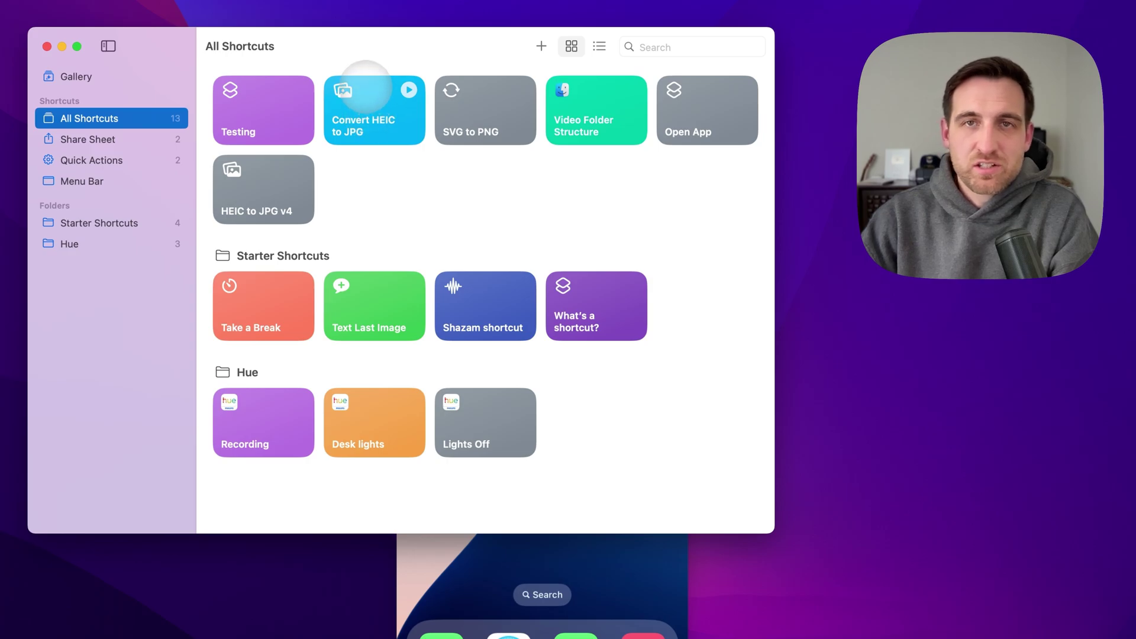
pyautogui.doubleClick(362, 89)
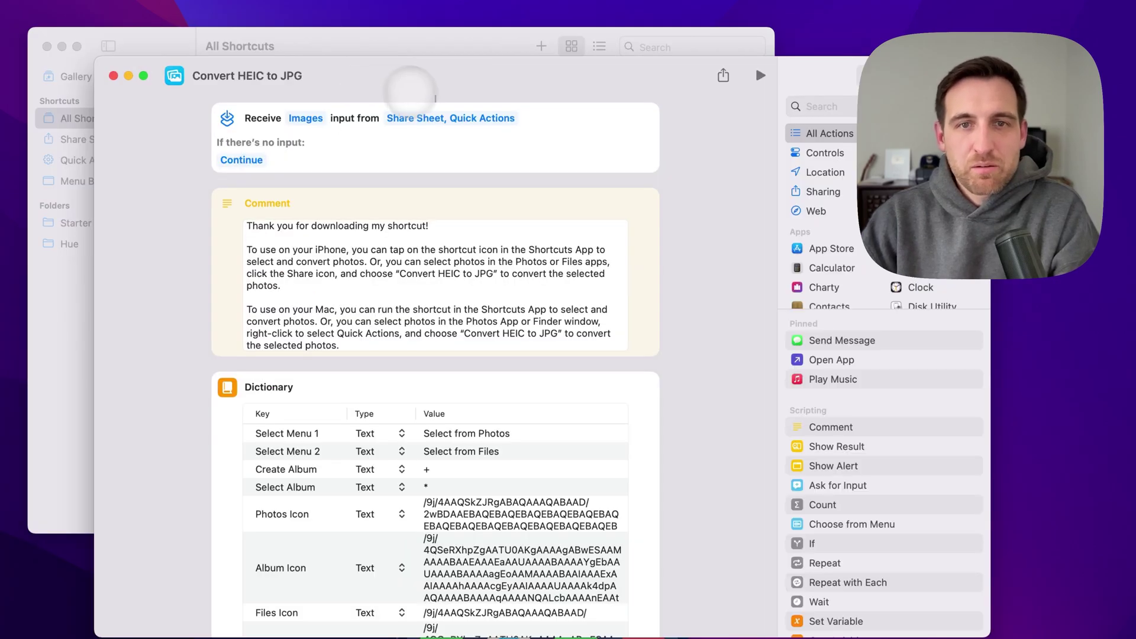
pyautogui.scroll(-10, 688, 235)
pyautogui.scroll(-20, 688, 235)
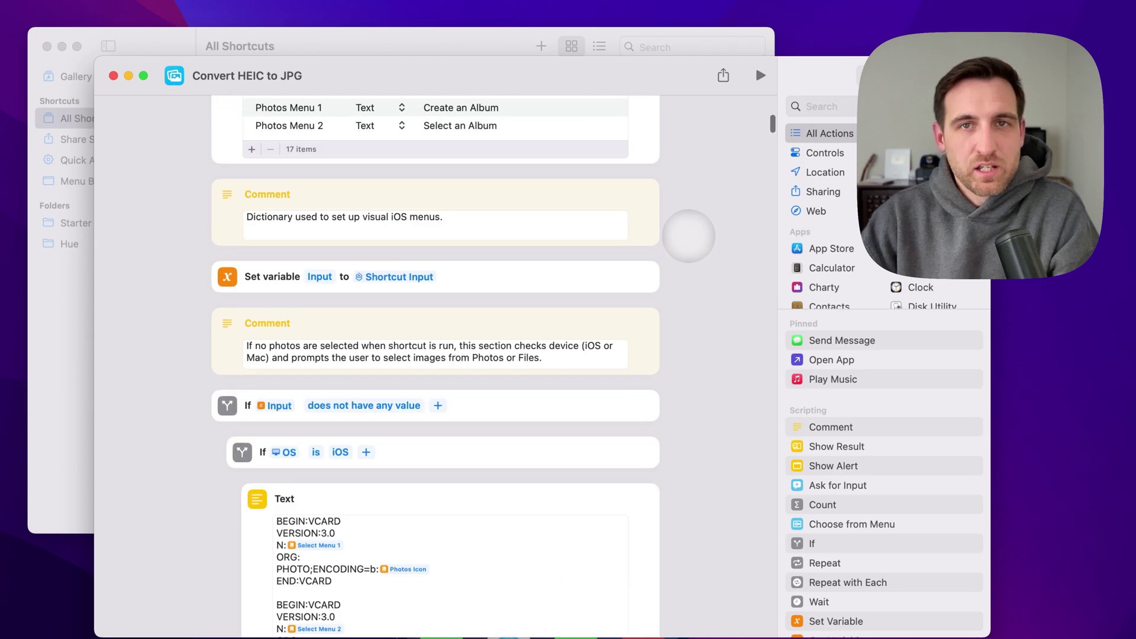
pyautogui.scroll(-10, 688, 237)
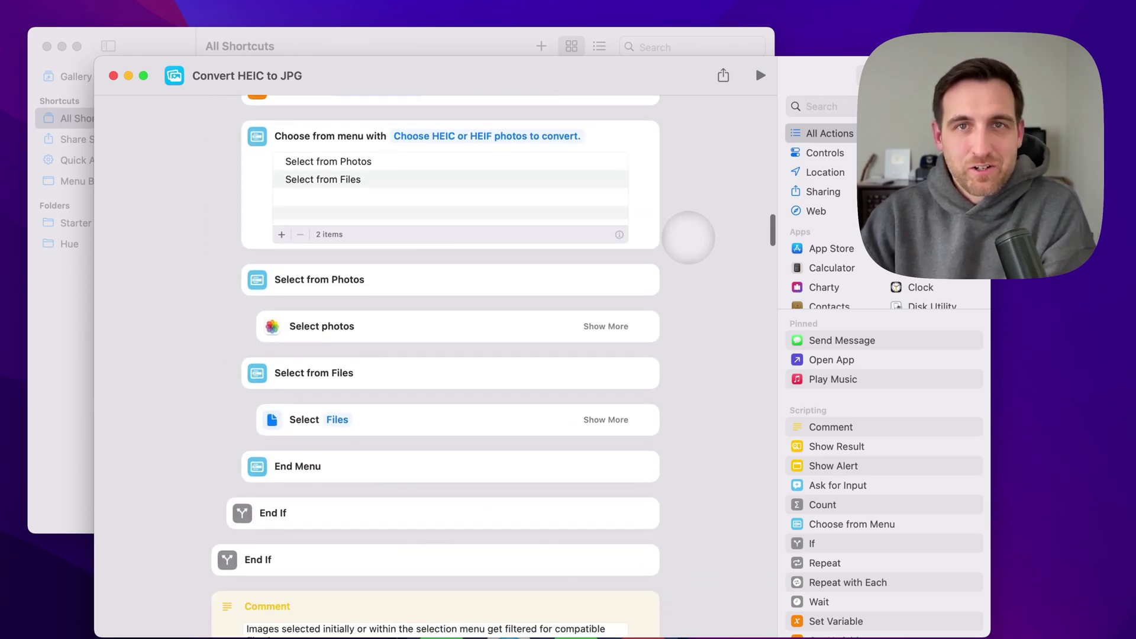
pyautogui.click(113, 75)
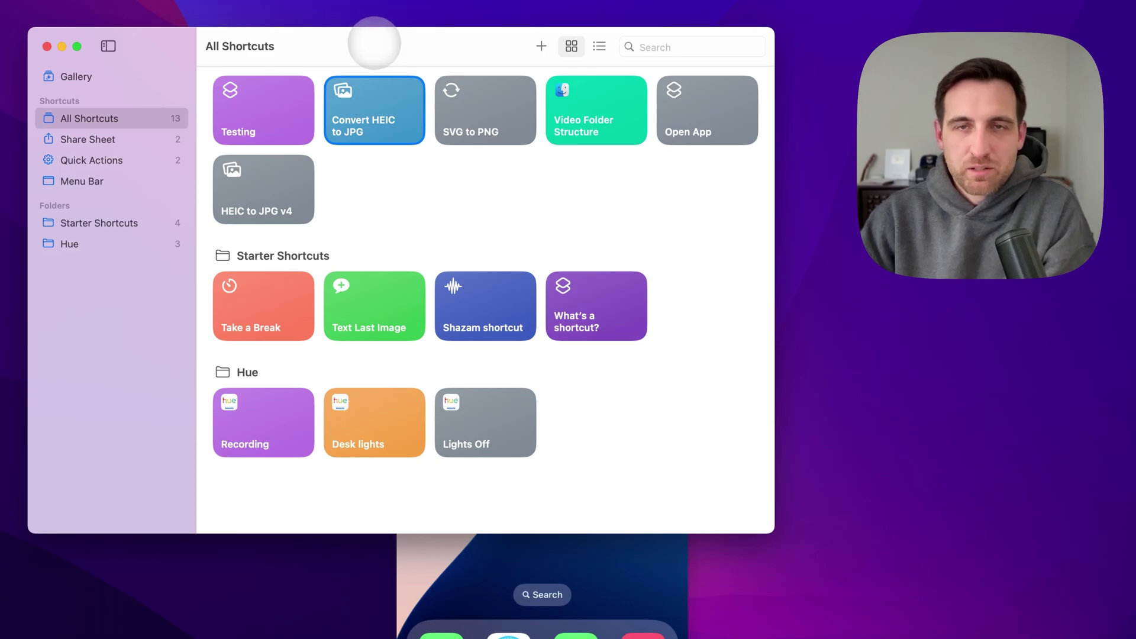
# Hide Shortcuts, open the race-track rug photo in Photos and bring up its share sheet
pyautogui.click(63, 46)
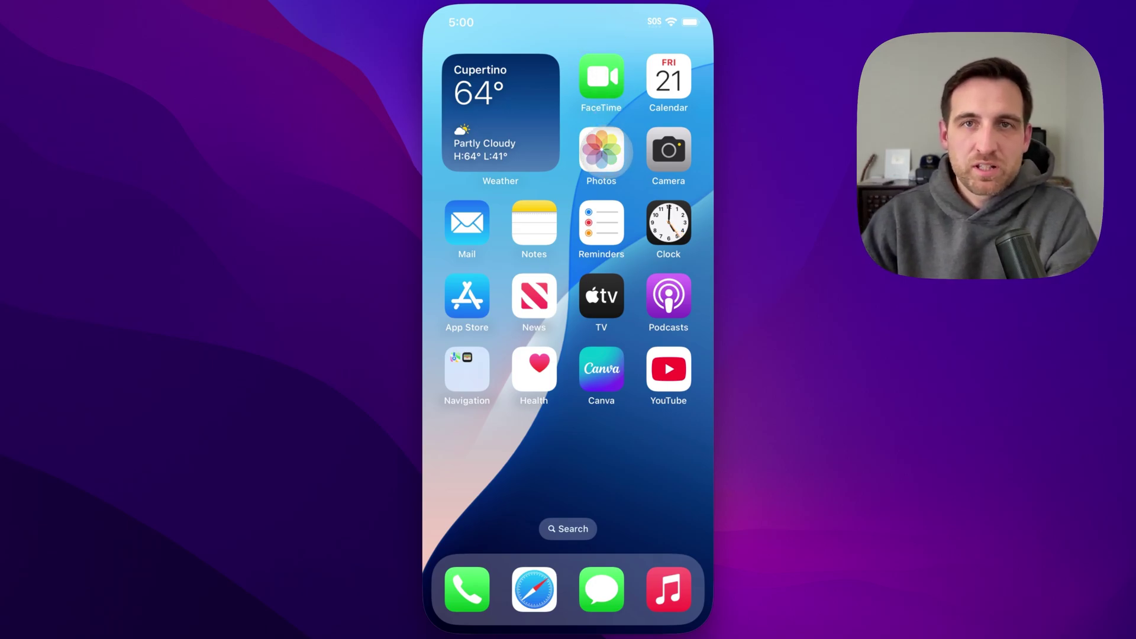
pyautogui.click(602, 150)
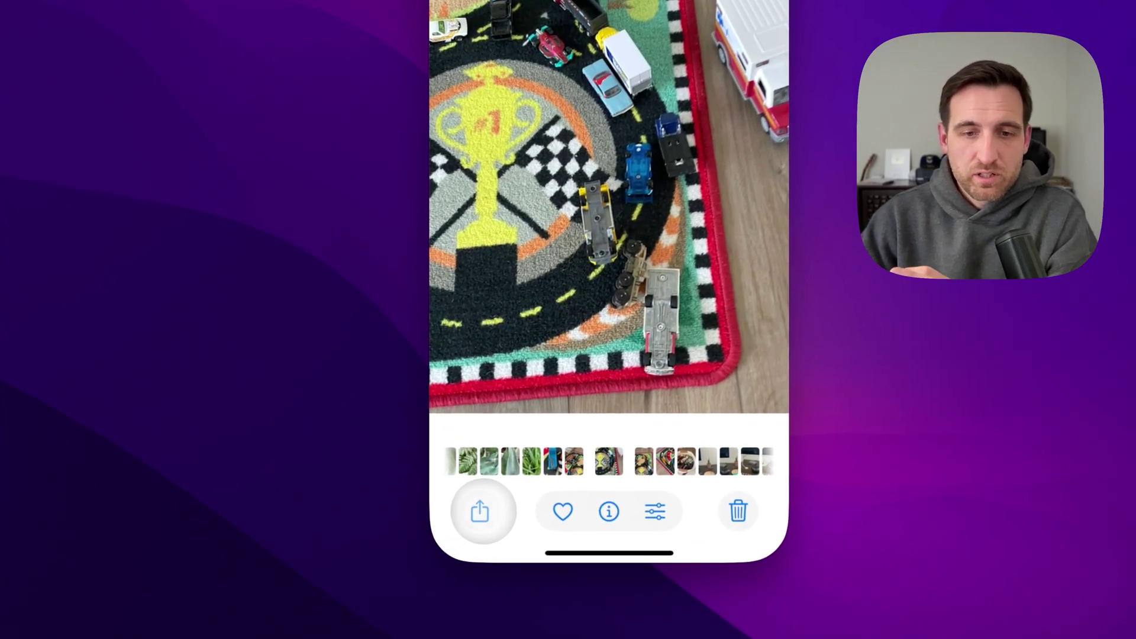
pyautogui.click(483, 512)
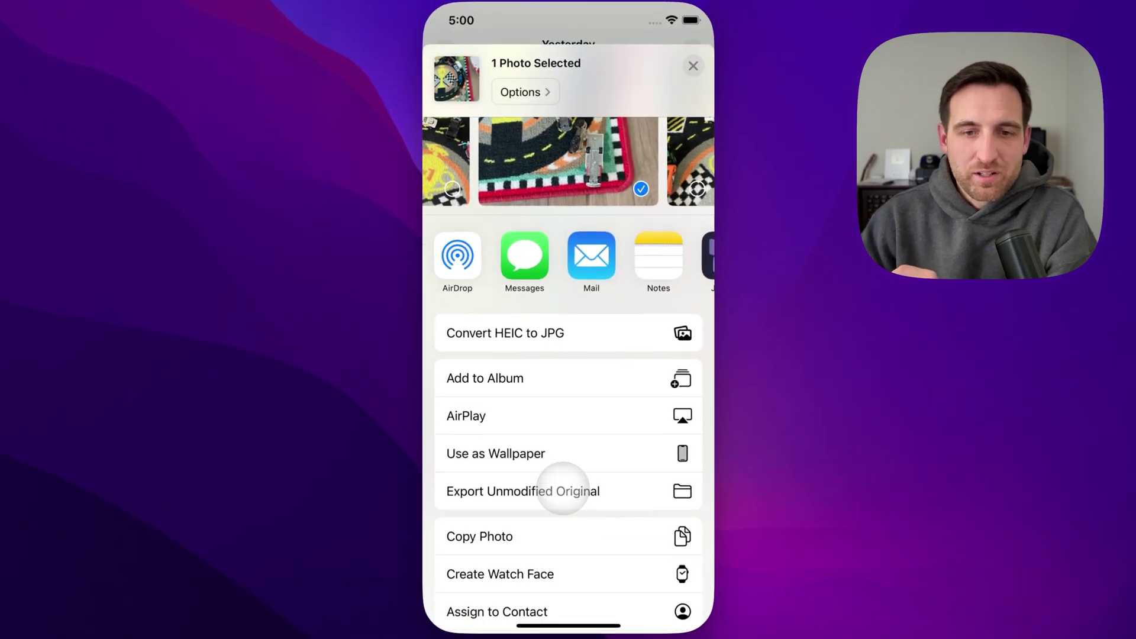
pyautogui.scroll(-3, 563, 489)
pyautogui.scroll(3, 553, 535)
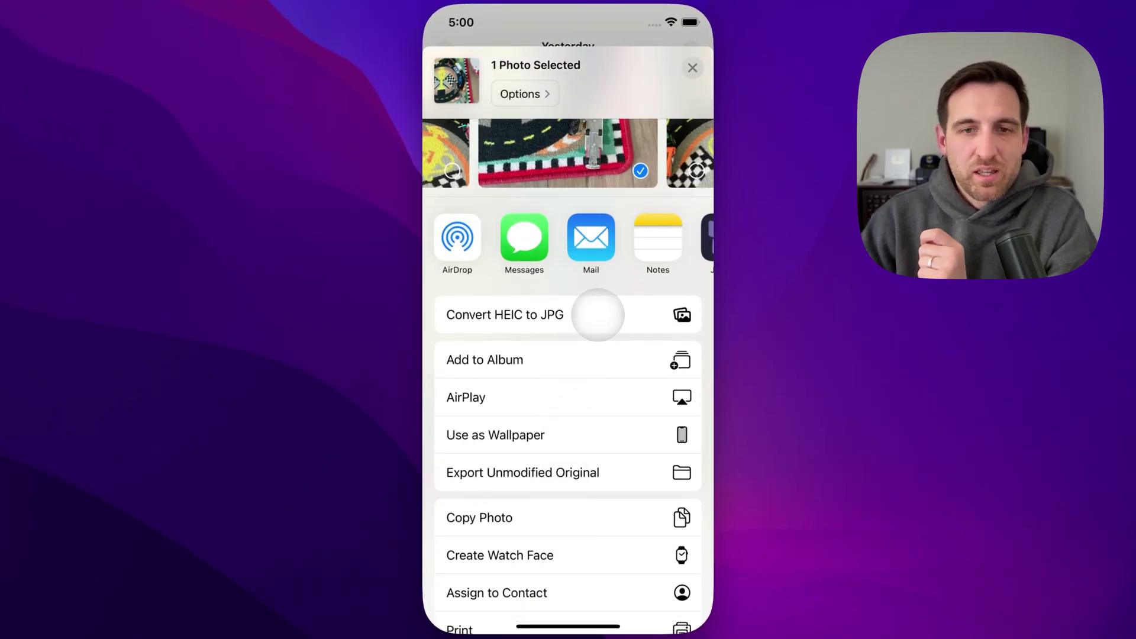
pyautogui.scroll(1, 594, 316)
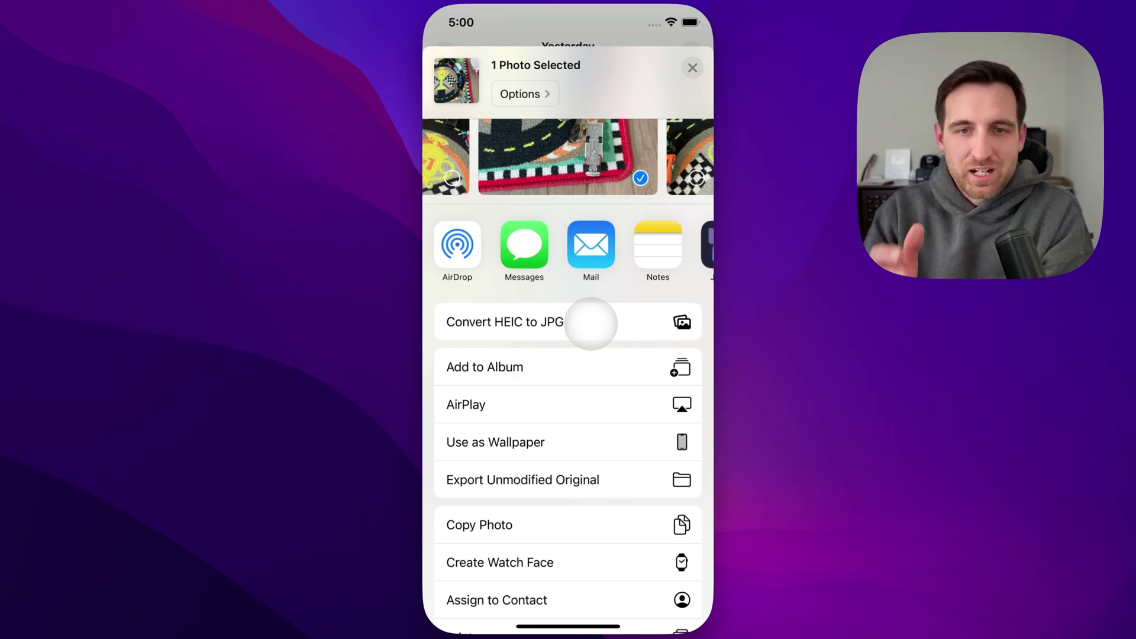
# Run Convert HEIC to JPG on the rug photo and choose Share for the converted JPEG
pyautogui.click(591, 324)
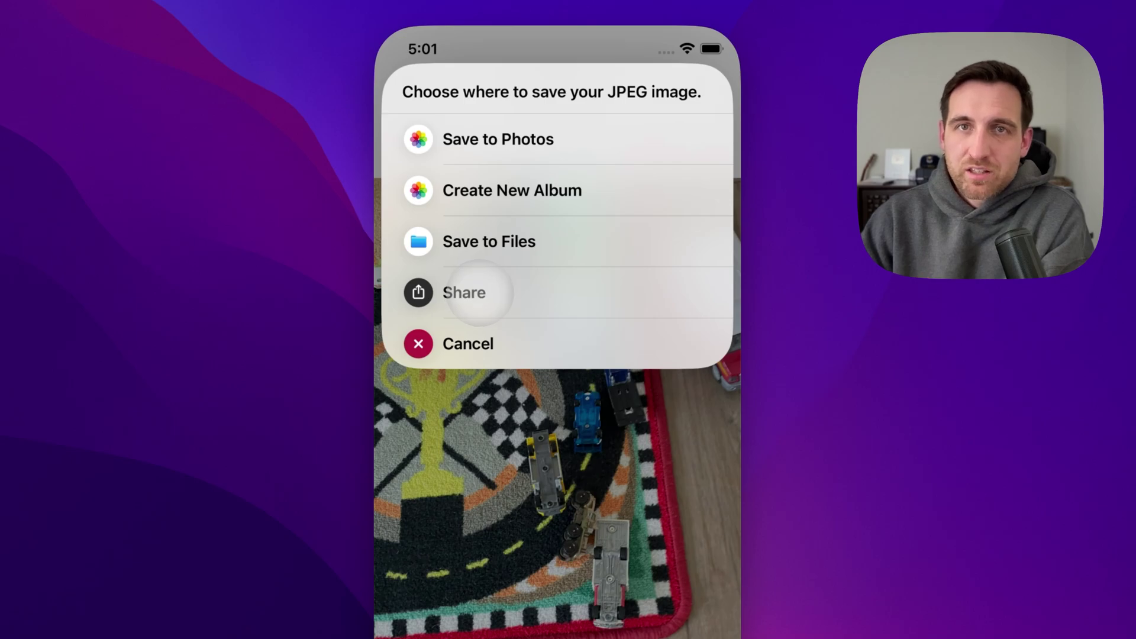
pyautogui.click(479, 292)
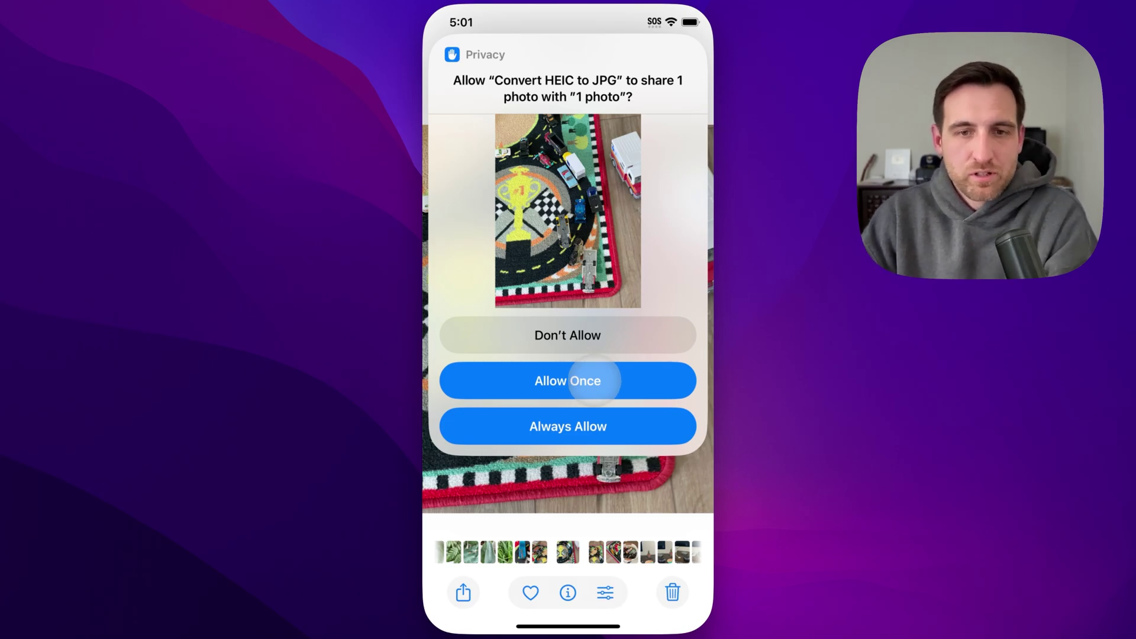
# Allow the shortcut to share once, browse the app row, then close the IMG_0062 JPEG share sheet
pyautogui.click(573, 379)
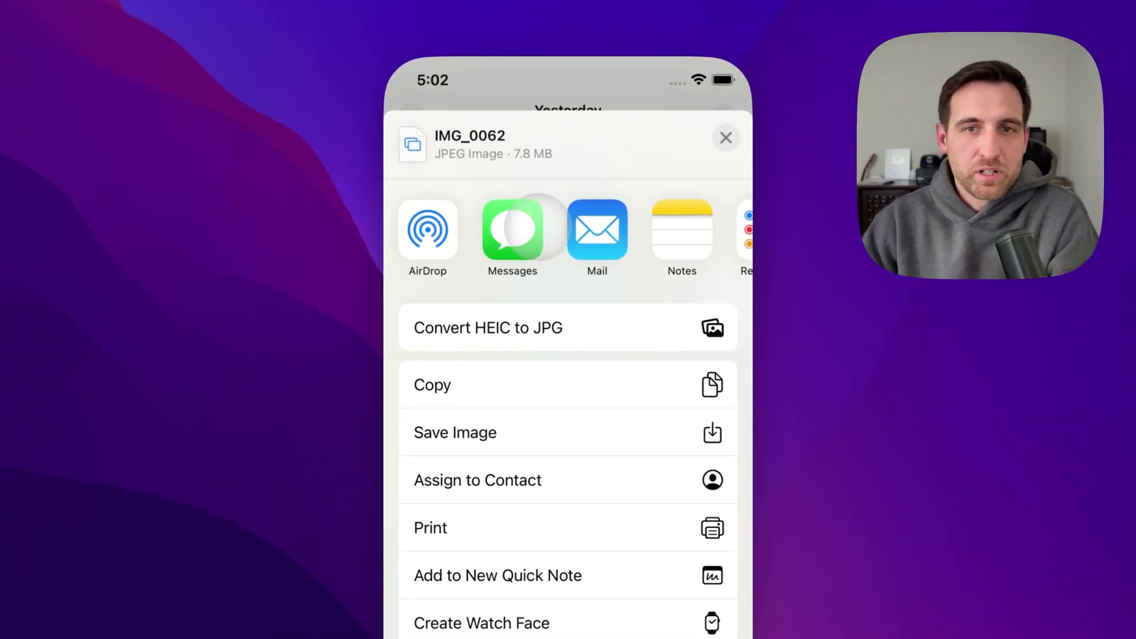
pyautogui.moveTo(536, 227); pyautogui.dragTo(462, 230)
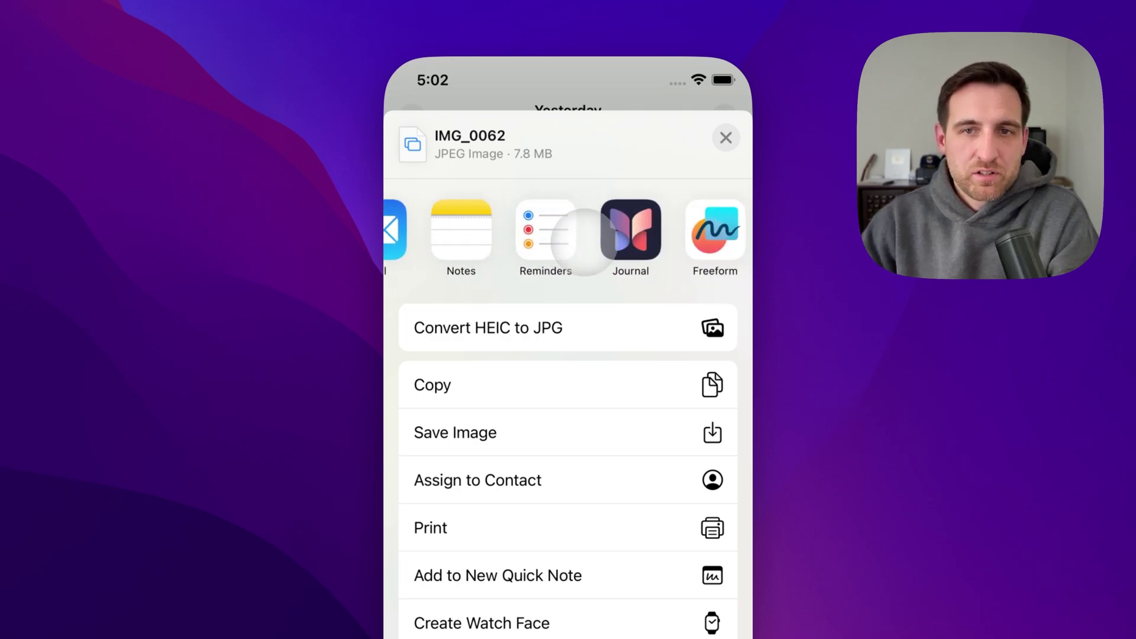
pyautogui.moveTo(563, 229); pyautogui.dragTo(596, 243)
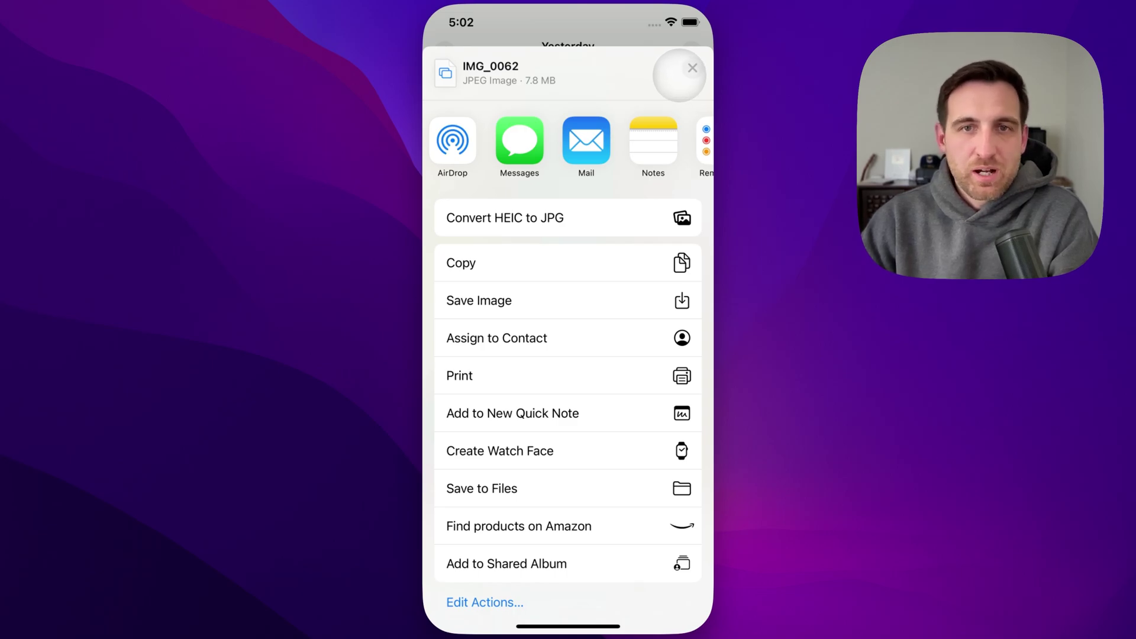
pyautogui.click(693, 68)
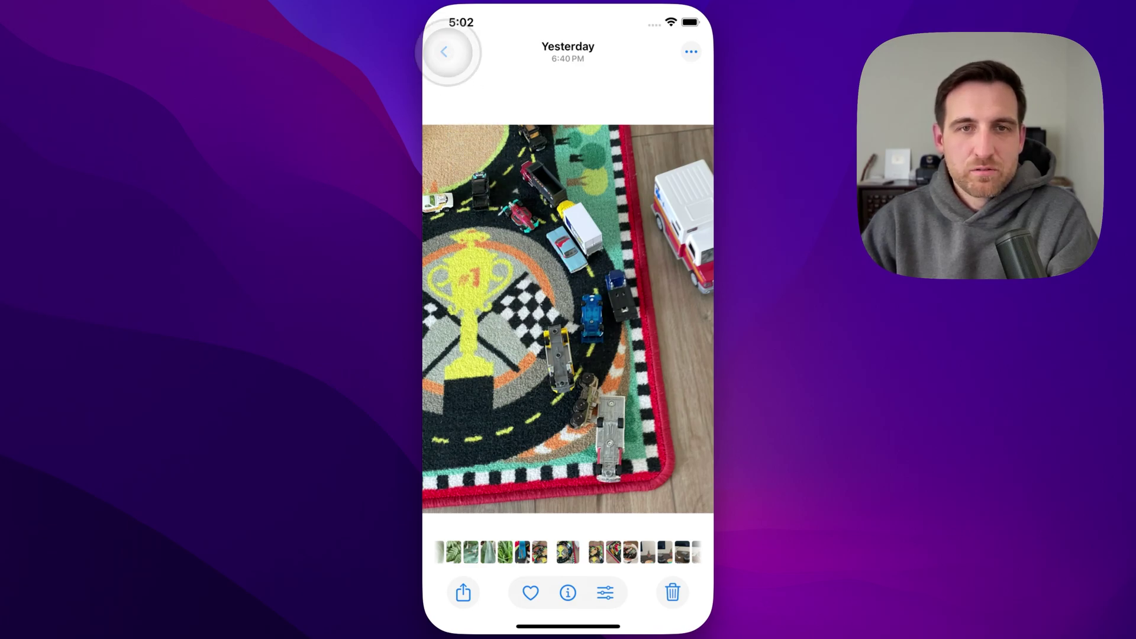
# Back in the library grid, select five plant photos
pyautogui.click(445, 52)
pyautogui.click(644, 54)
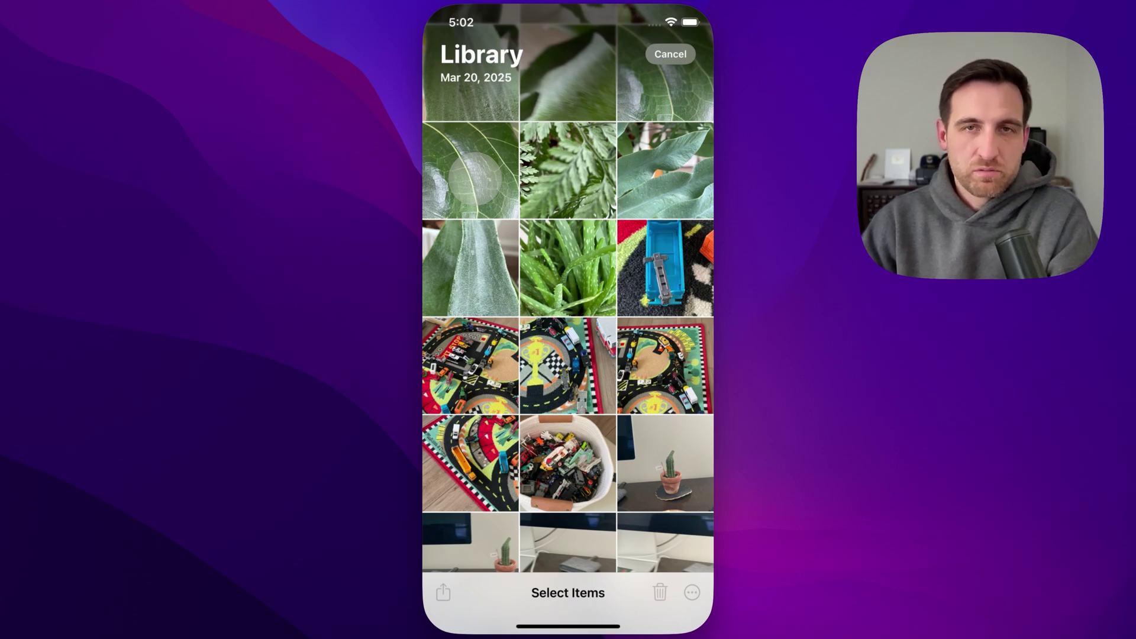
pyautogui.click(473, 177)
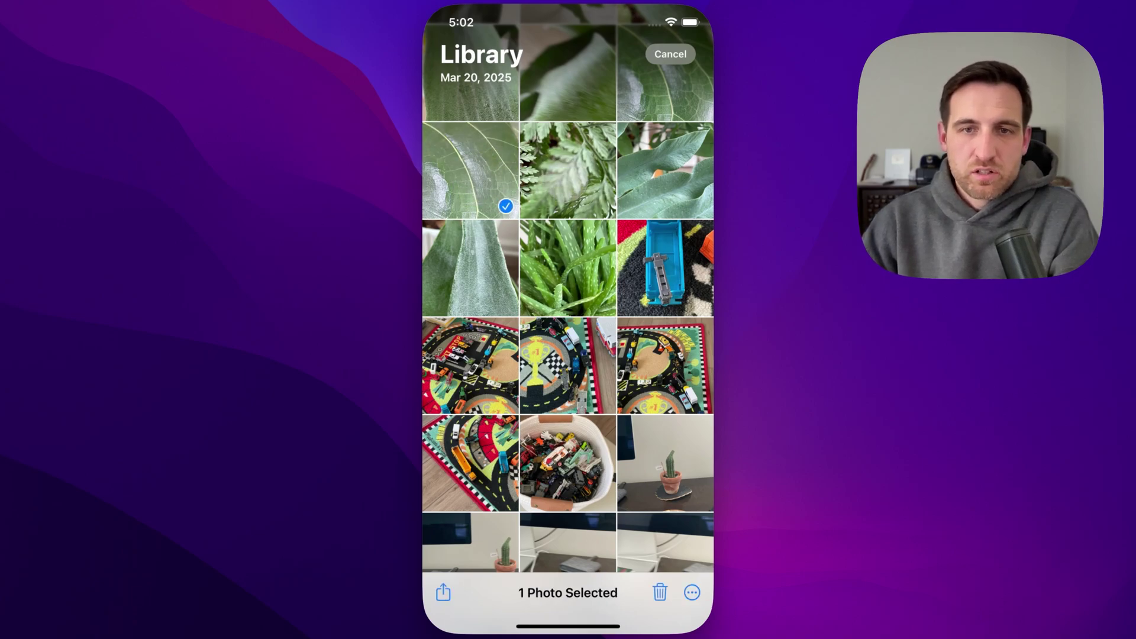
pyautogui.moveTo(474, 178); pyautogui.dragTo(568, 272)
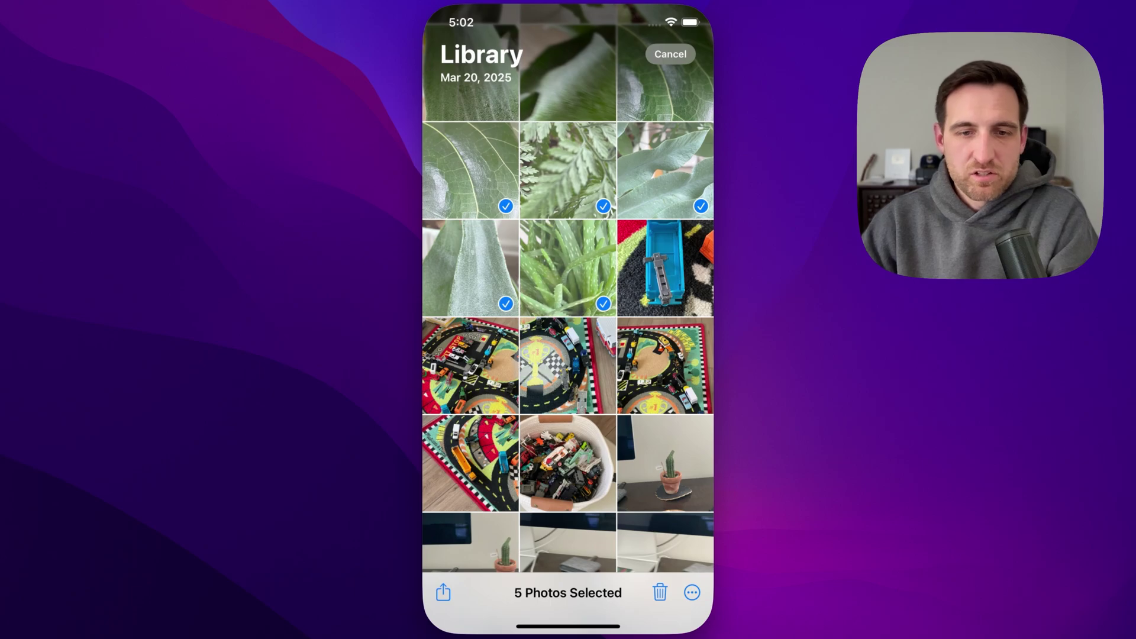
# Run Convert HEIC to JPG on the five photos, saving them into a new album named JPG
pyautogui.click(444, 592)
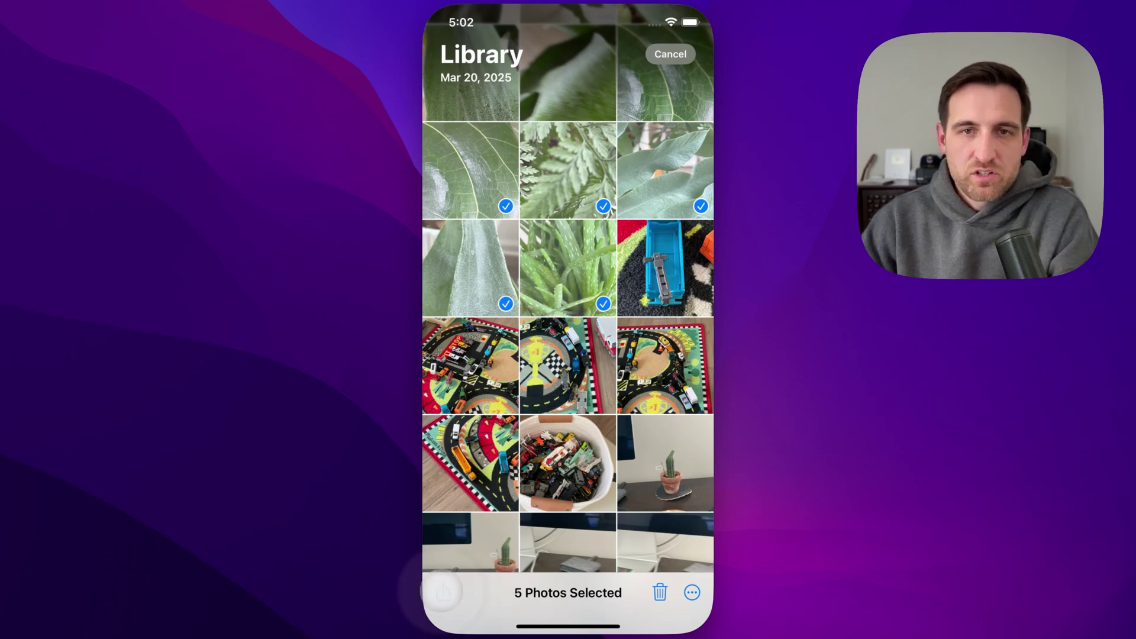
pyautogui.click(556, 492)
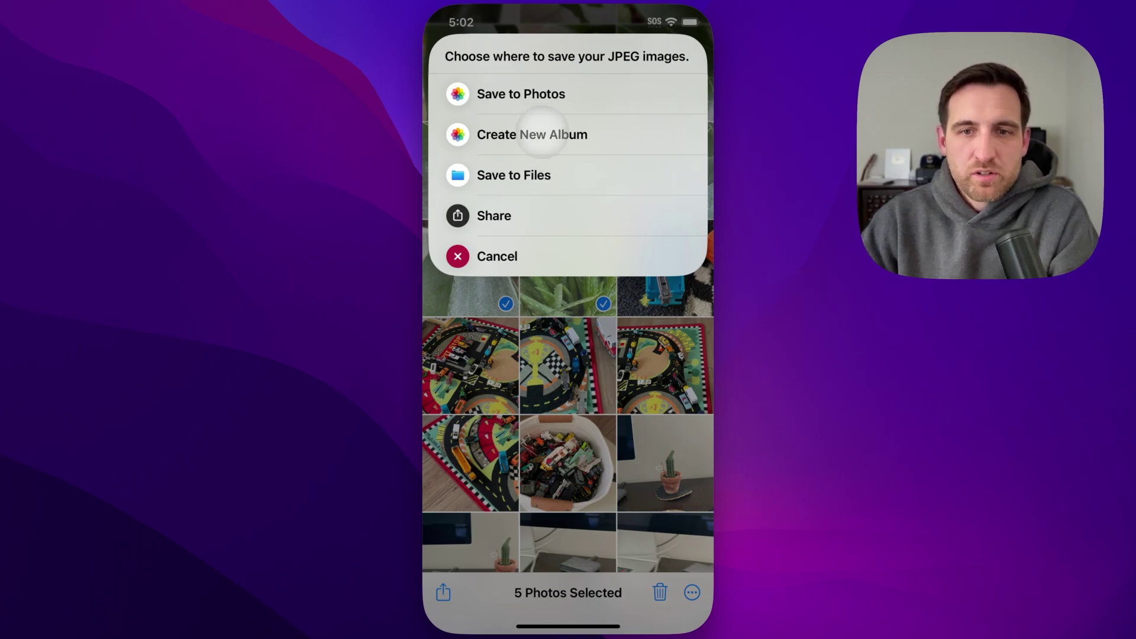
pyautogui.click(535, 134)
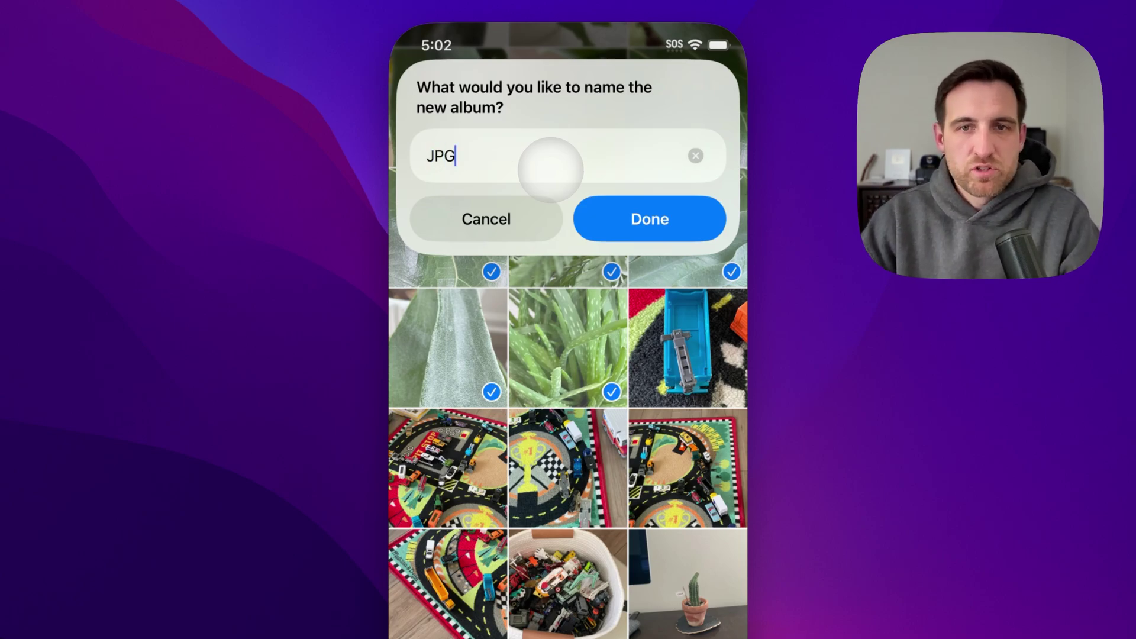
pyautogui.click(649, 219)
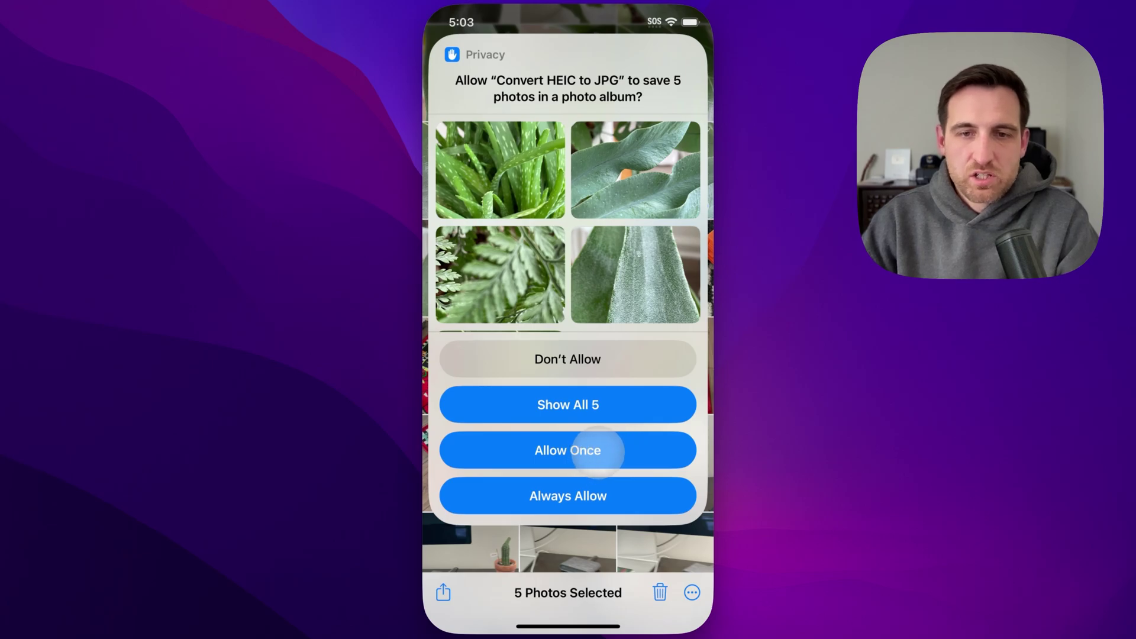
pyautogui.click(594, 451)
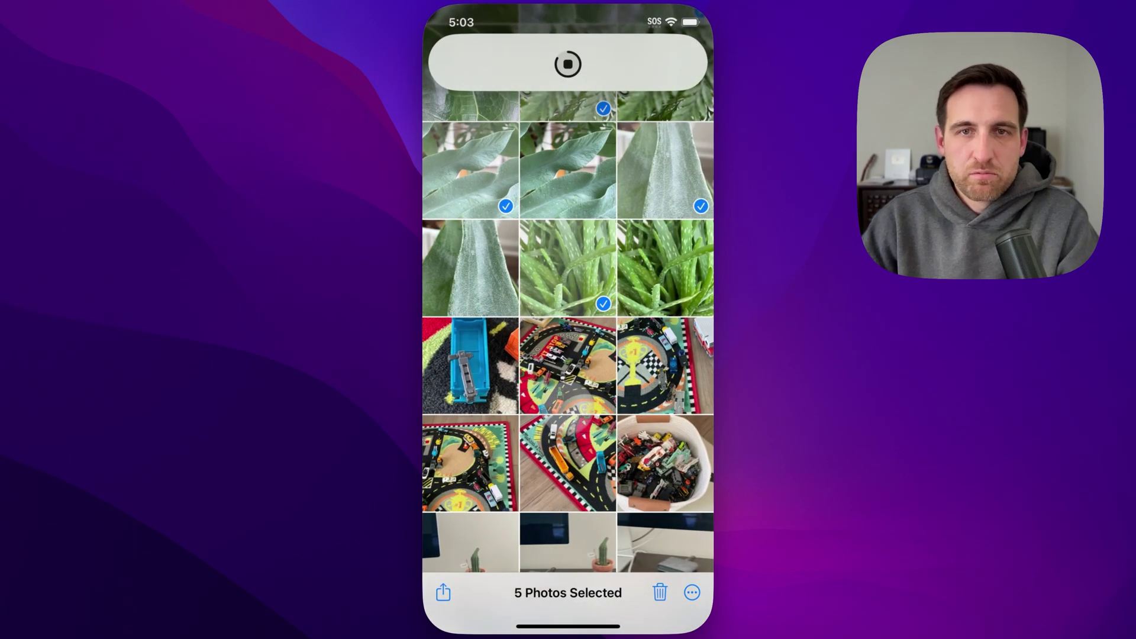
# Open the aloe photo in the JPG album, confirm it is a JPEG, then return home
pyautogui.click(663, 56)
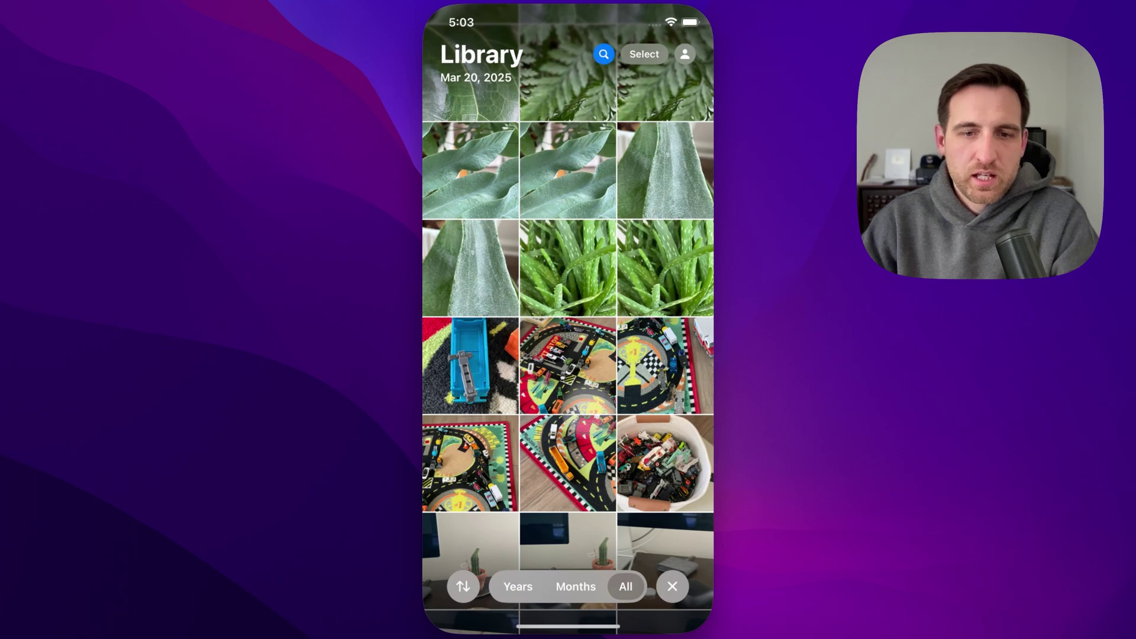
pyautogui.scroll(-5, 568, 320)
pyautogui.scroll(-10, 588, 464)
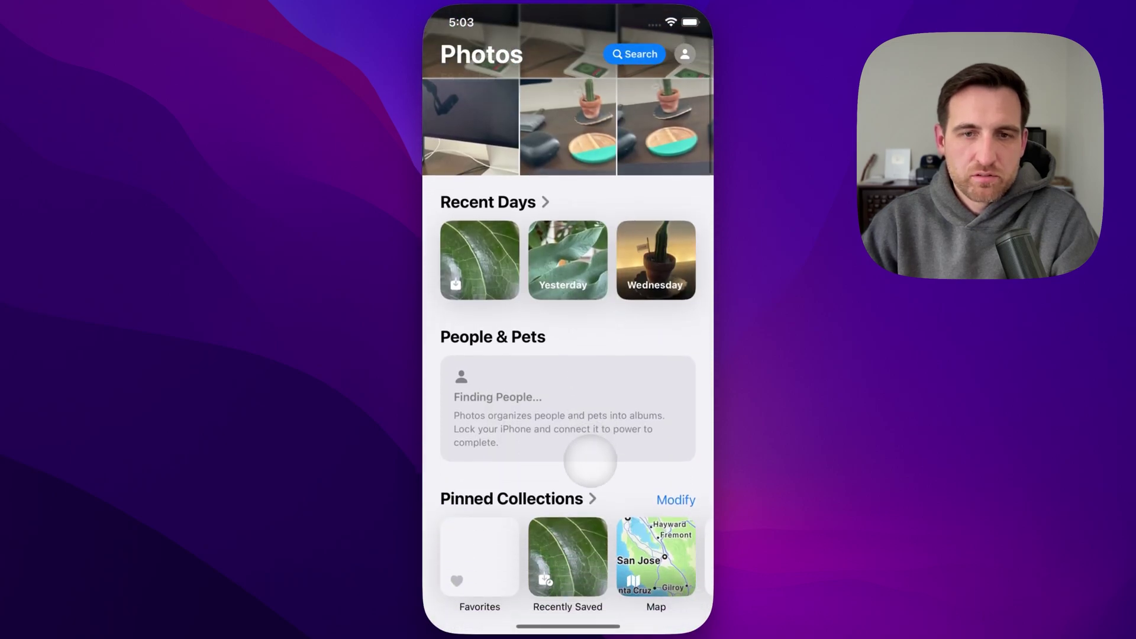
pyautogui.click(656, 355)
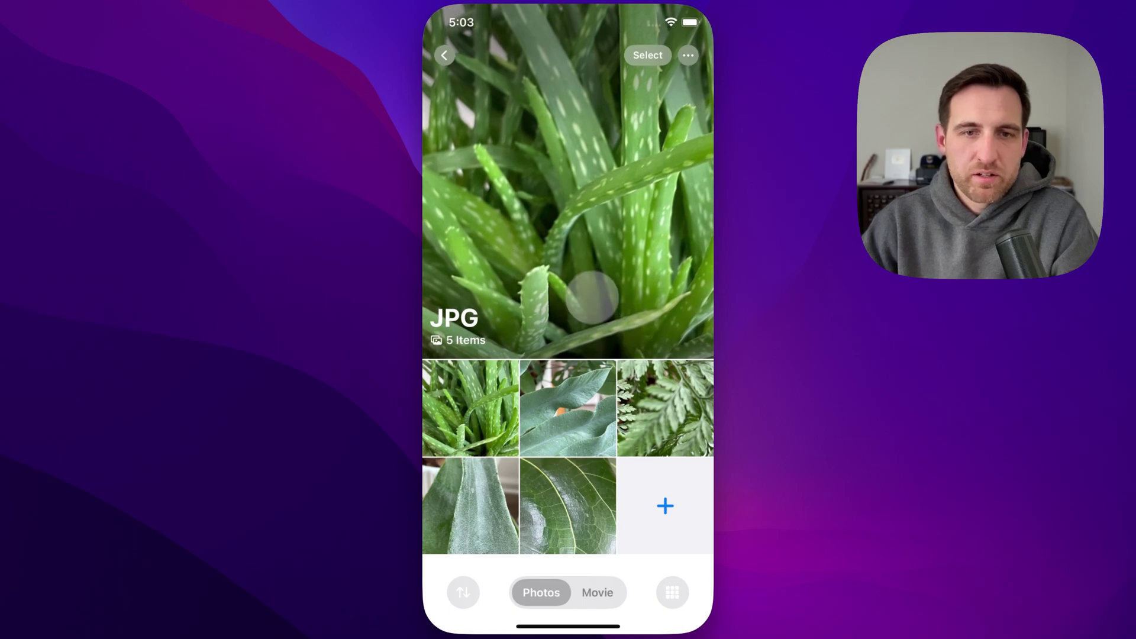
pyautogui.click(478, 399)
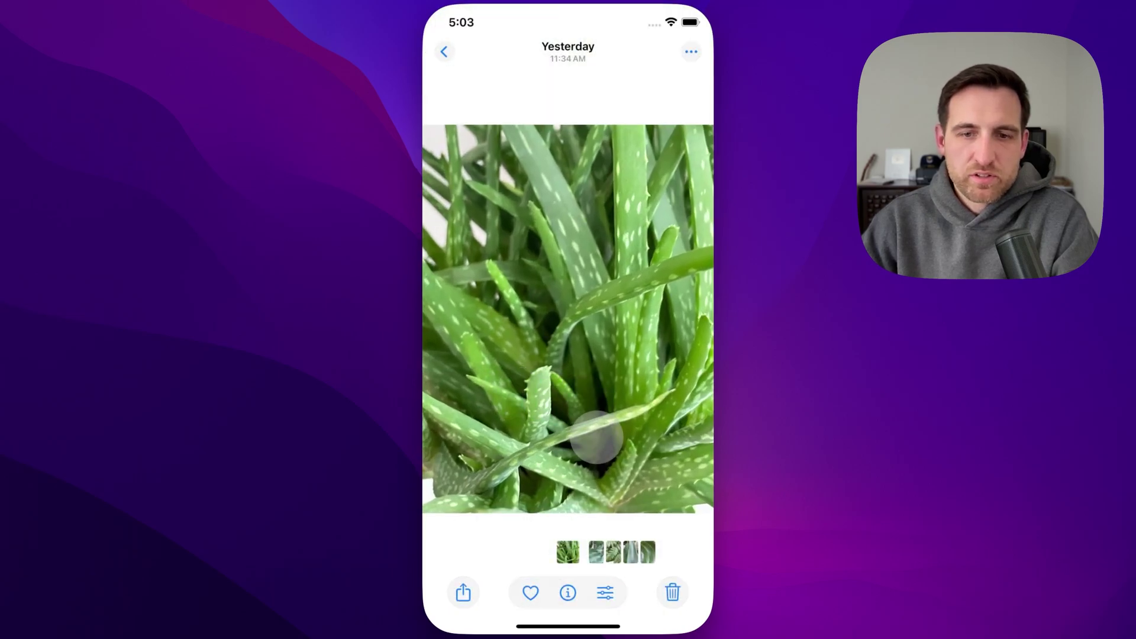
pyautogui.moveTo(595, 436); pyautogui.dragTo(585, 382)
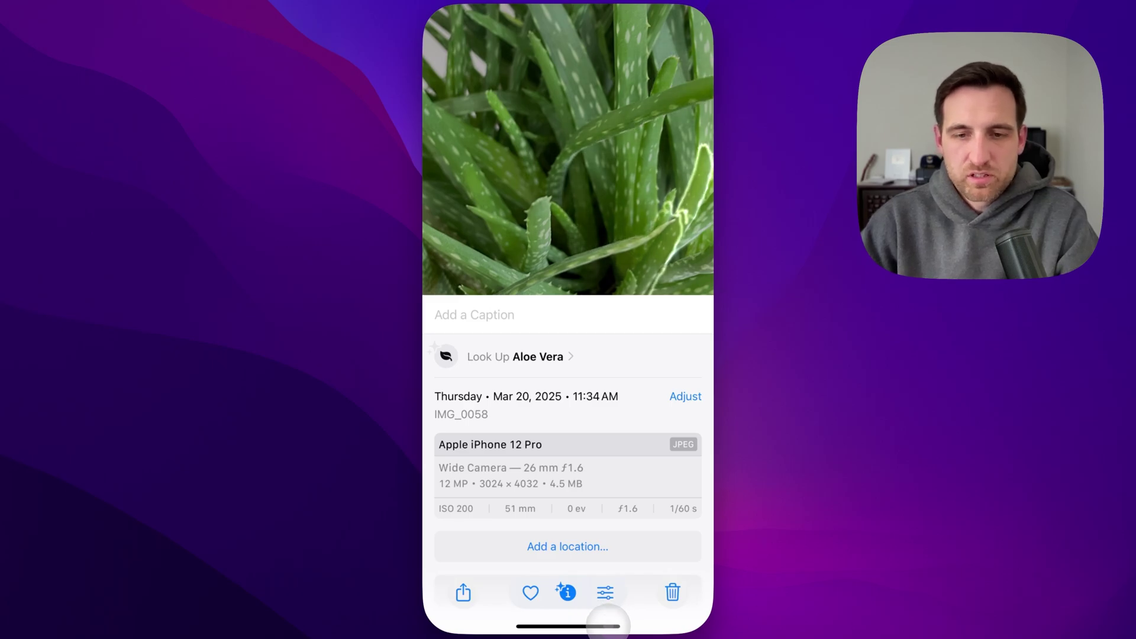
pyautogui.moveTo(608, 624); pyautogui.dragTo(603, 562)
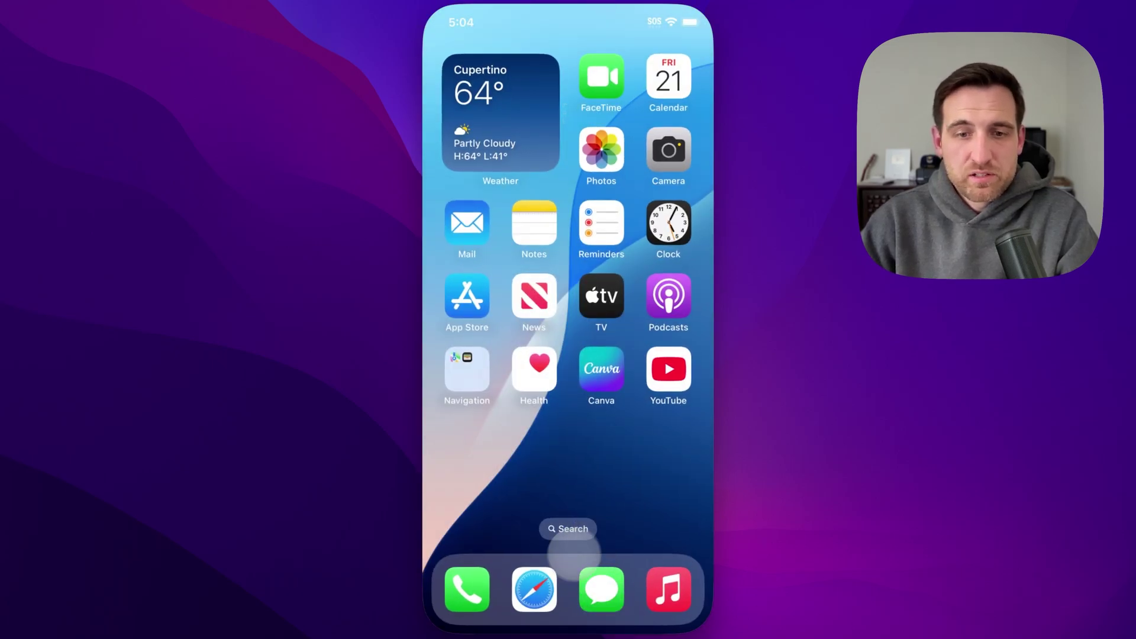
# View the free Convert HEIC to JPG checkout on its Gumroad page in Safari
pyautogui.click(534, 589)
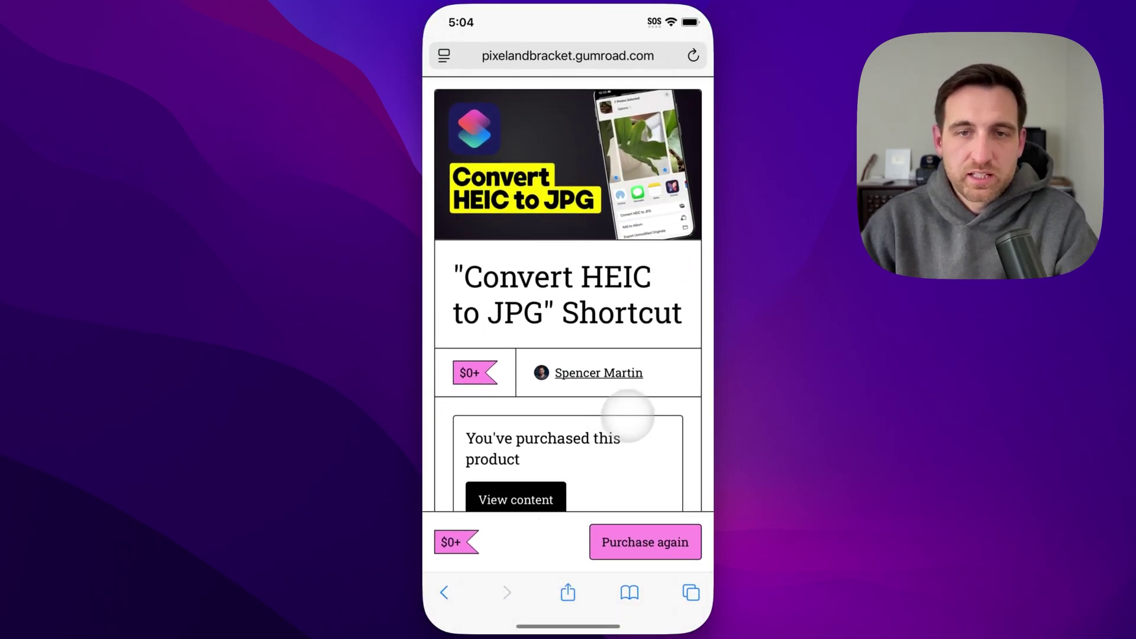
pyautogui.scroll(-5, 636, 313)
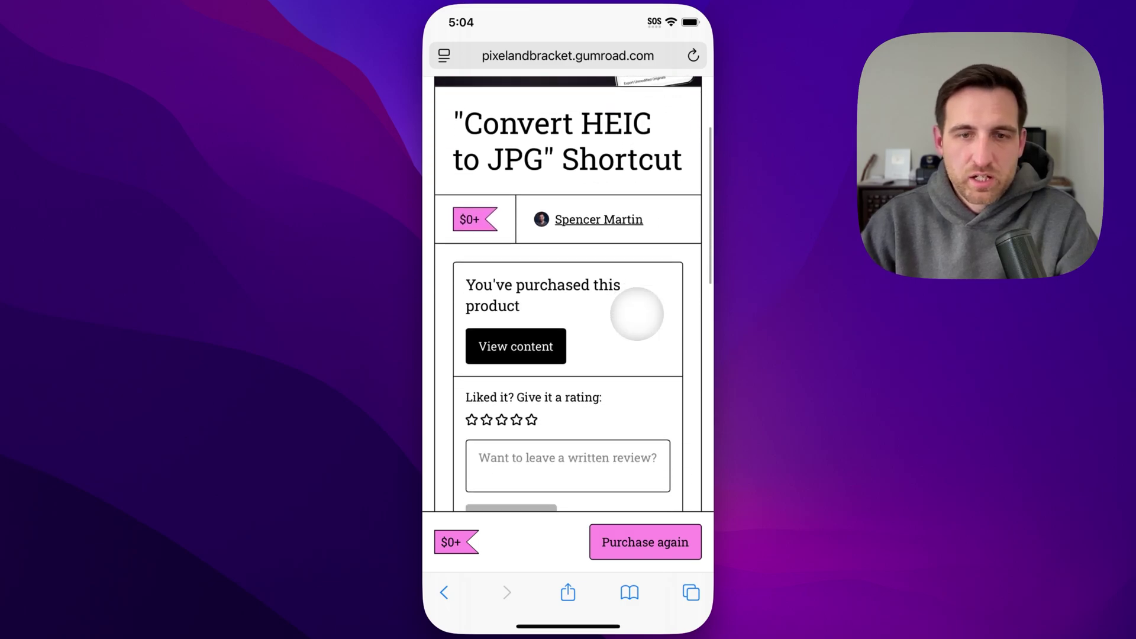
pyautogui.scroll(-10, 634, 315)
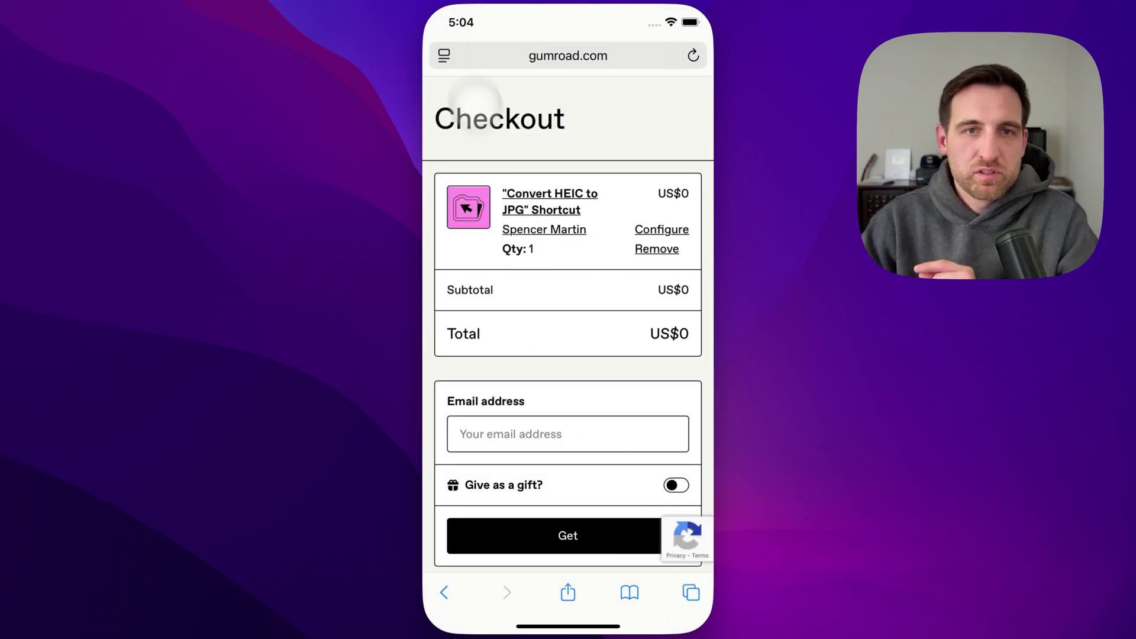
pyautogui.click(465, 102)
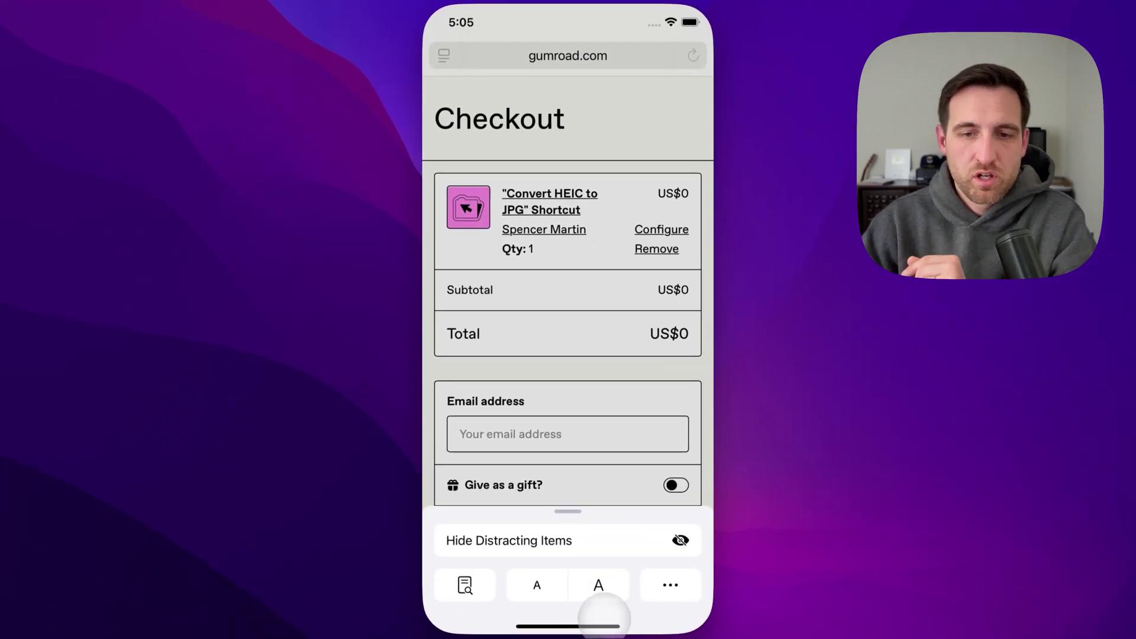
# Go to the second home-screen page and launch Files
pyautogui.moveTo(603, 633); pyautogui.dragTo(606, 591)
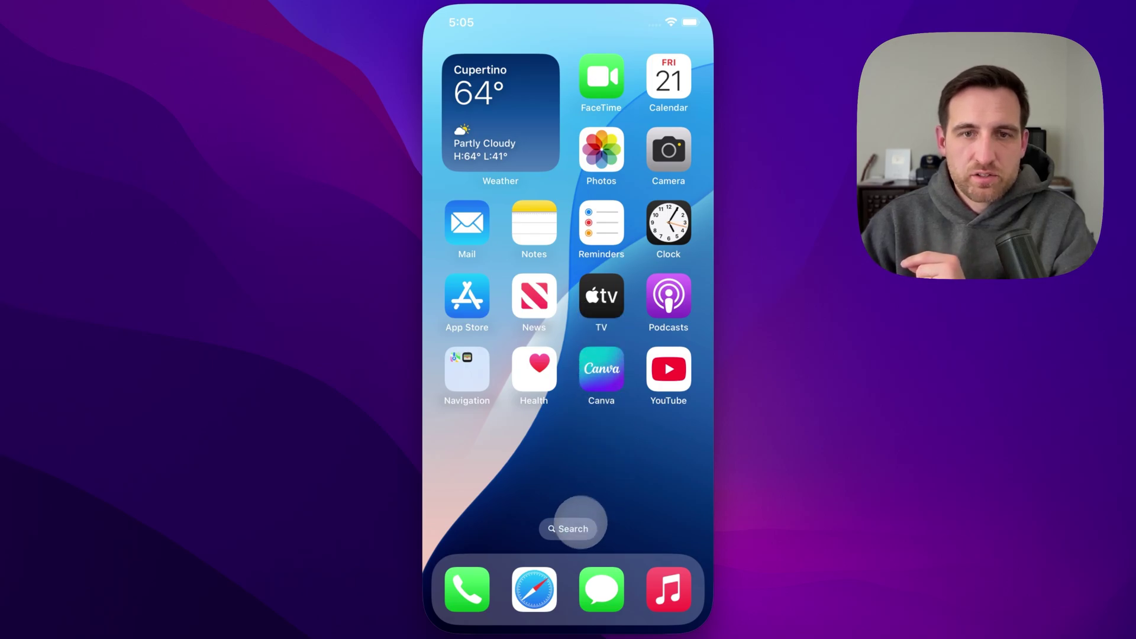
pyautogui.moveTo(621, 469); pyautogui.dragTo(452, 453)
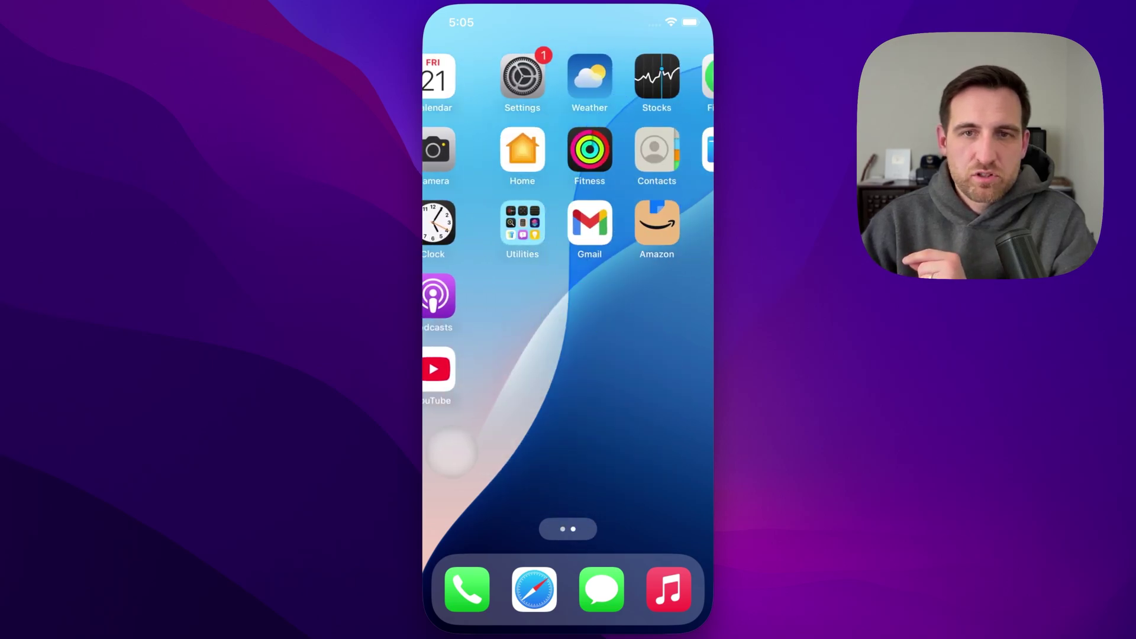
pyautogui.click(667, 149)
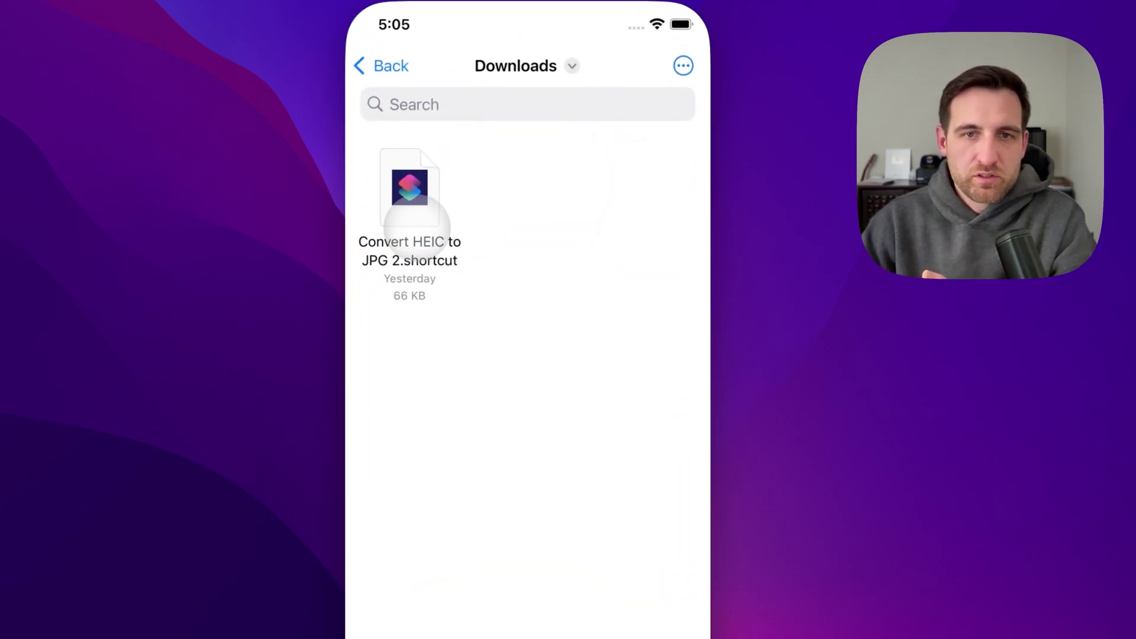
# Open Convert HEIC to JPG 2.shortcut from Downloads to preview its import
pyautogui.click(422, 198)
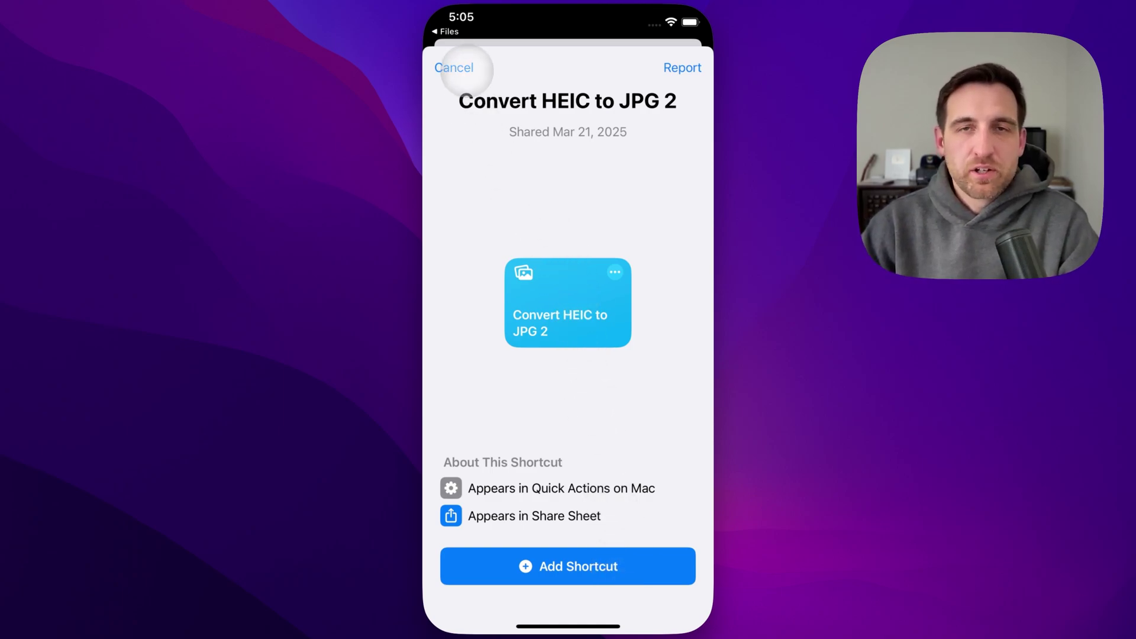
# Cancel the duplicate shortcut import and return to the first home-screen page
pyautogui.click(467, 70)
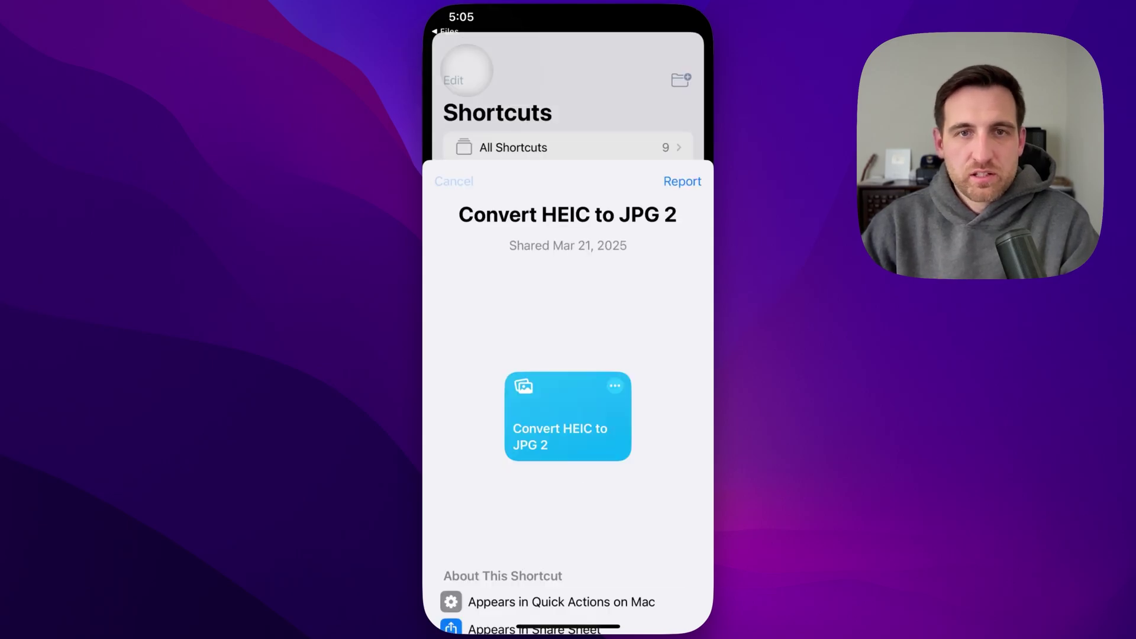
pyautogui.moveTo(539, 612); pyautogui.dragTo(550, 367)
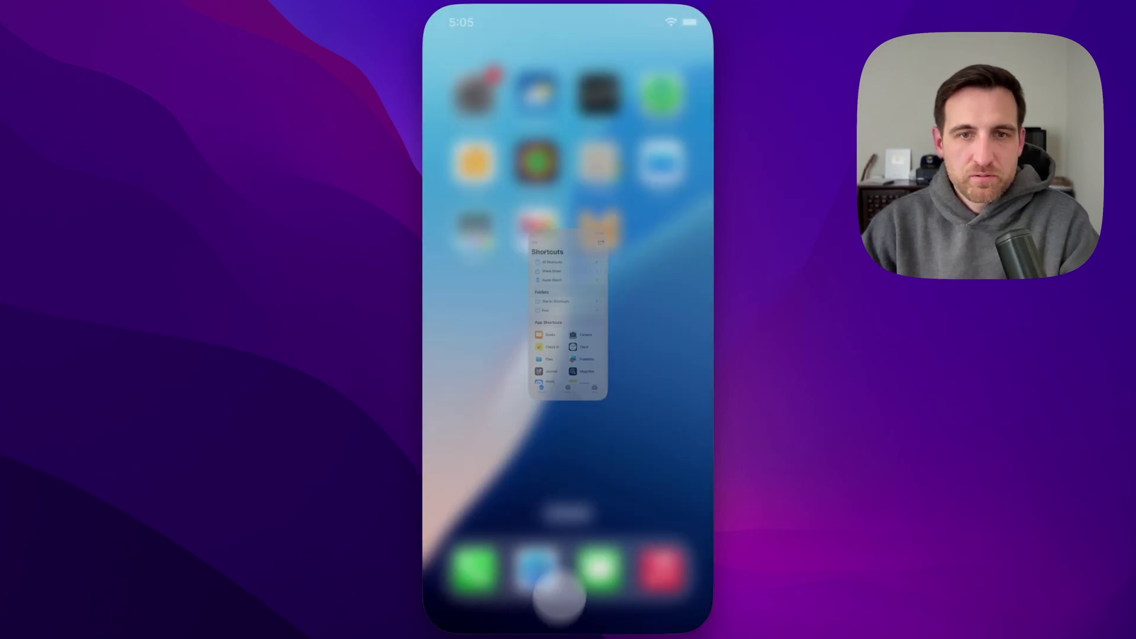
pyautogui.moveTo(549, 272); pyautogui.dragTo(686, 264)
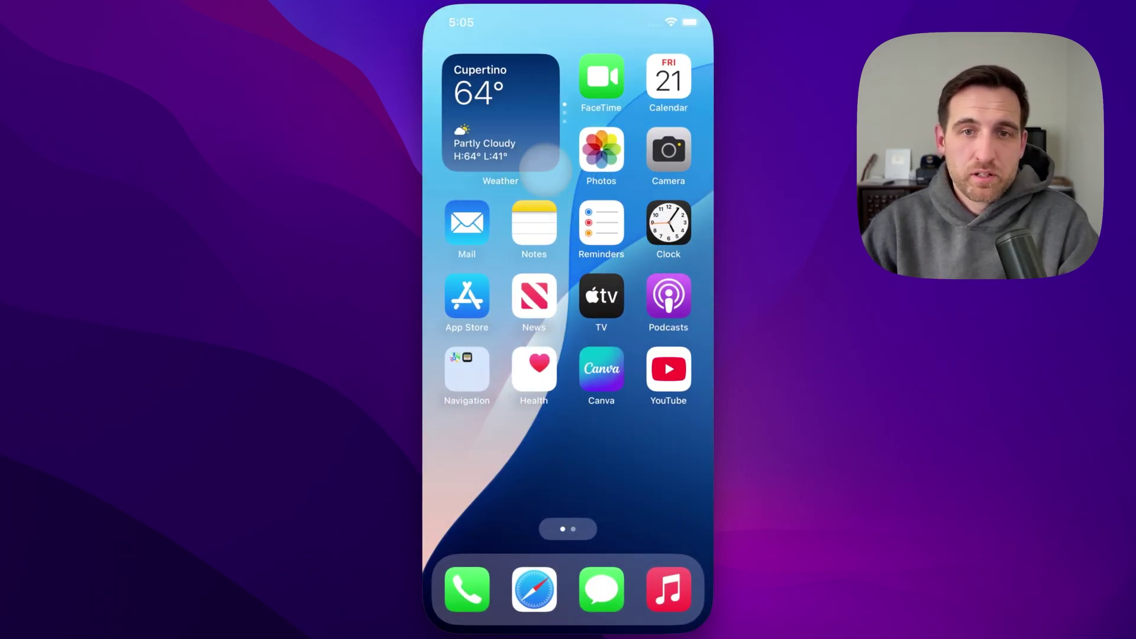
# Open the aloe photo's share sheet in Photos at full height, scrolled to the actions
pyautogui.click(601, 150)
pyautogui.moveTo(574, 252); pyautogui.dragTo(562, 342)
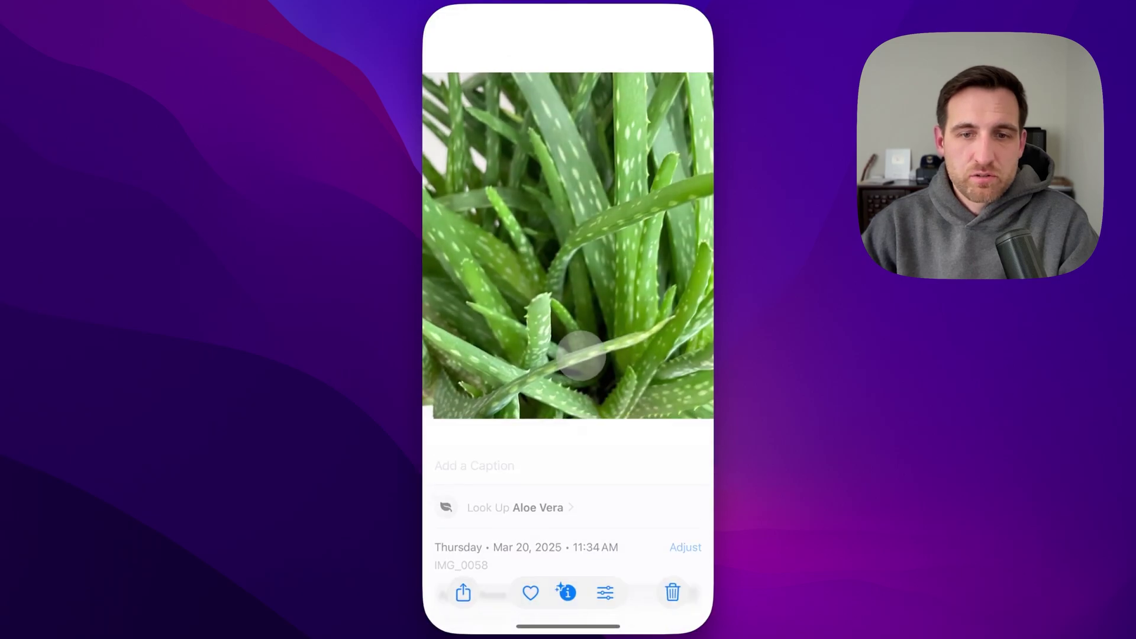
pyautogui.click(464, 591)
pyautogui.moveTo(498, 566); pyautogui.dragTo(564, 473)
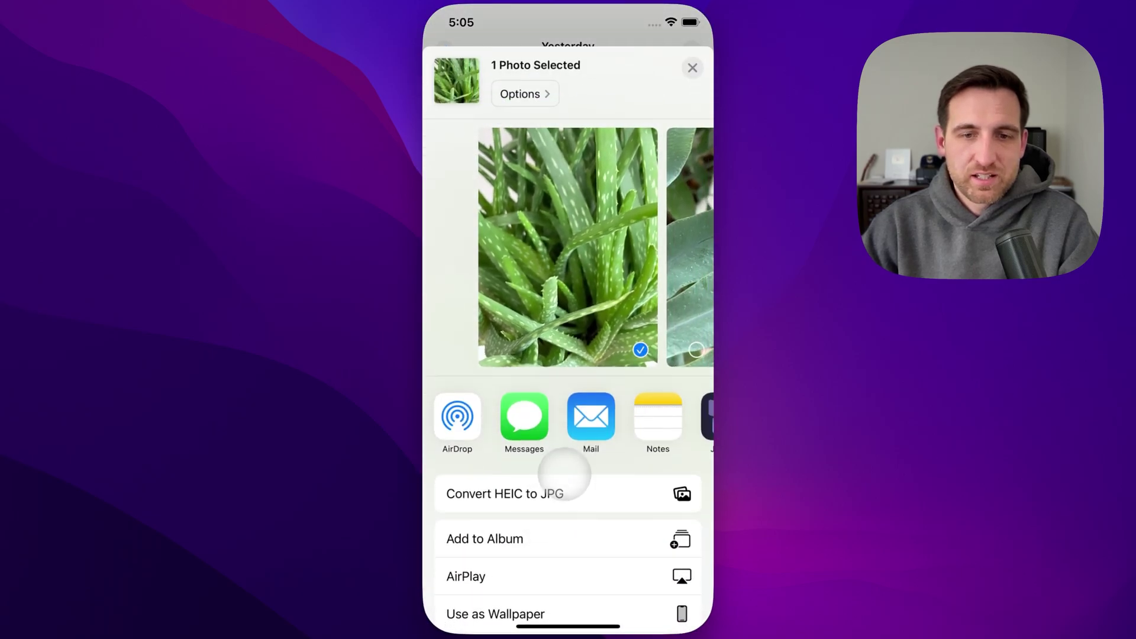
pyautogui.scroll(-8, 558, 492)
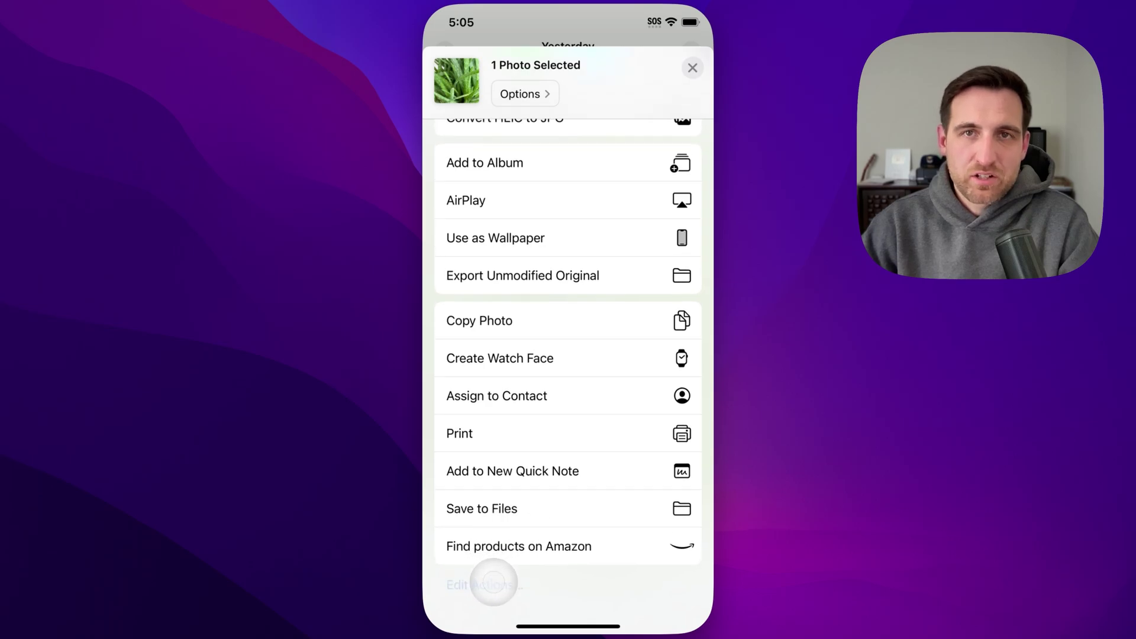
# Remove and re-add Convert HEIC to JPG in share-sheet Favorites, then dismiss the share sheet
pyautogui.click(493, 583)
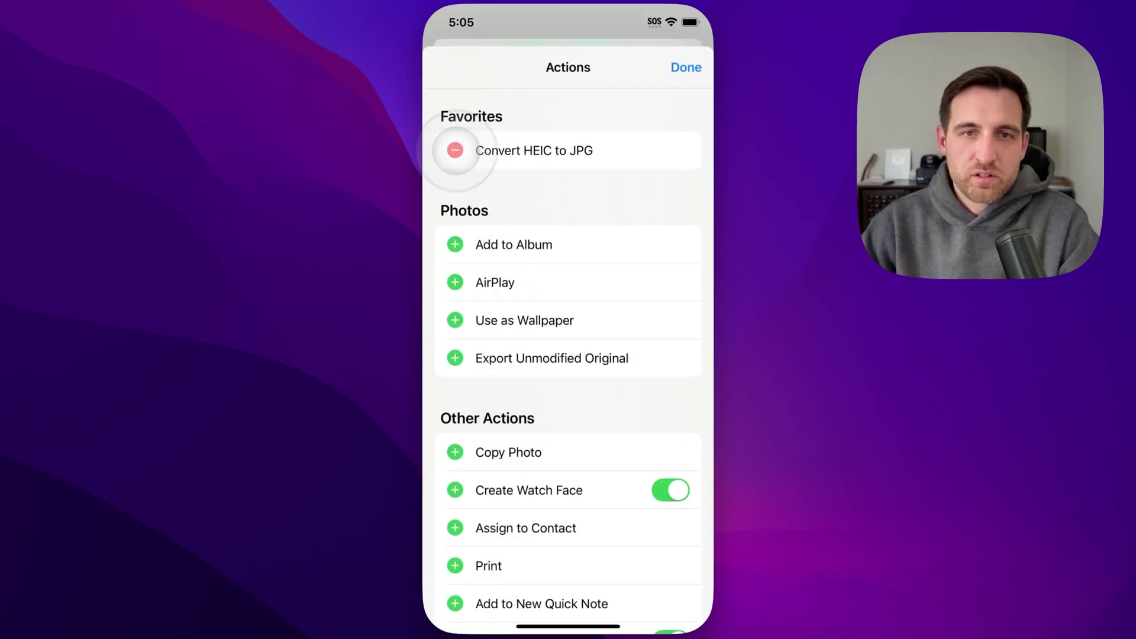
pyautogui.click(455, 150)
pyautogui.click(672, 147)
pyautogui.scroll(-3, 621, 144)
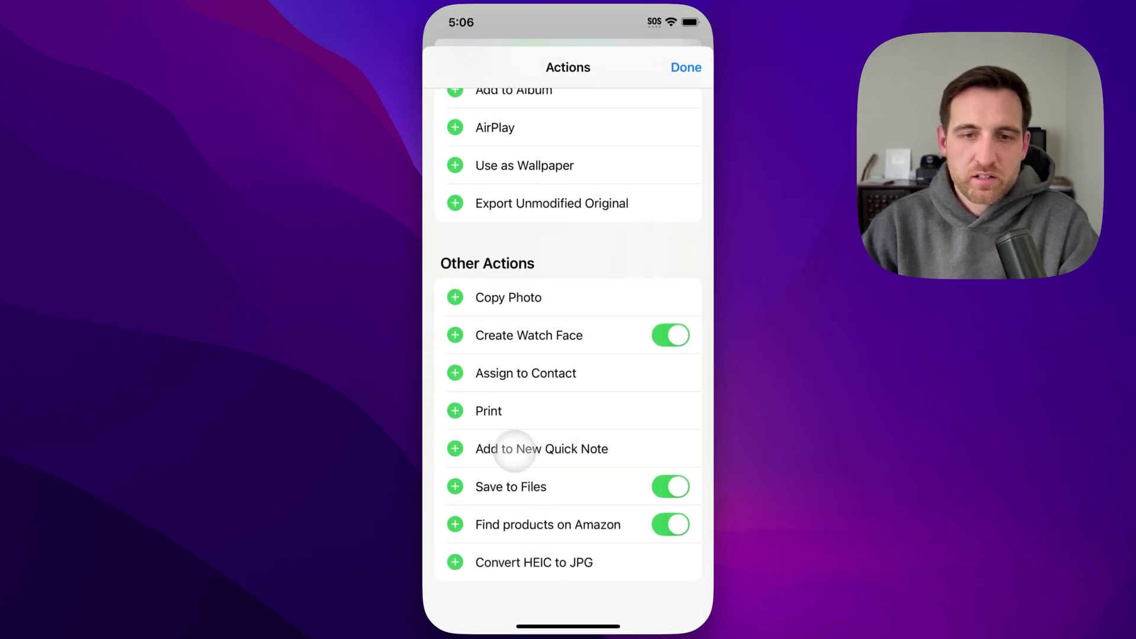
pyautogui.click(455, 562)
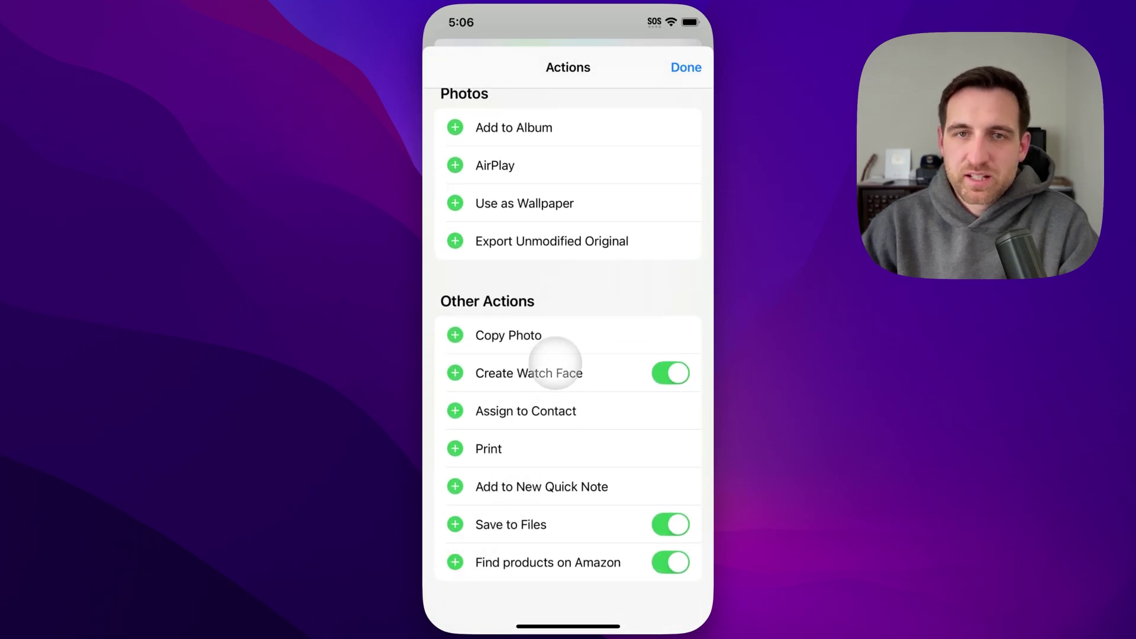
pyautogui.scroll(3, 527, 267)
pyautogui.click(686, 67)
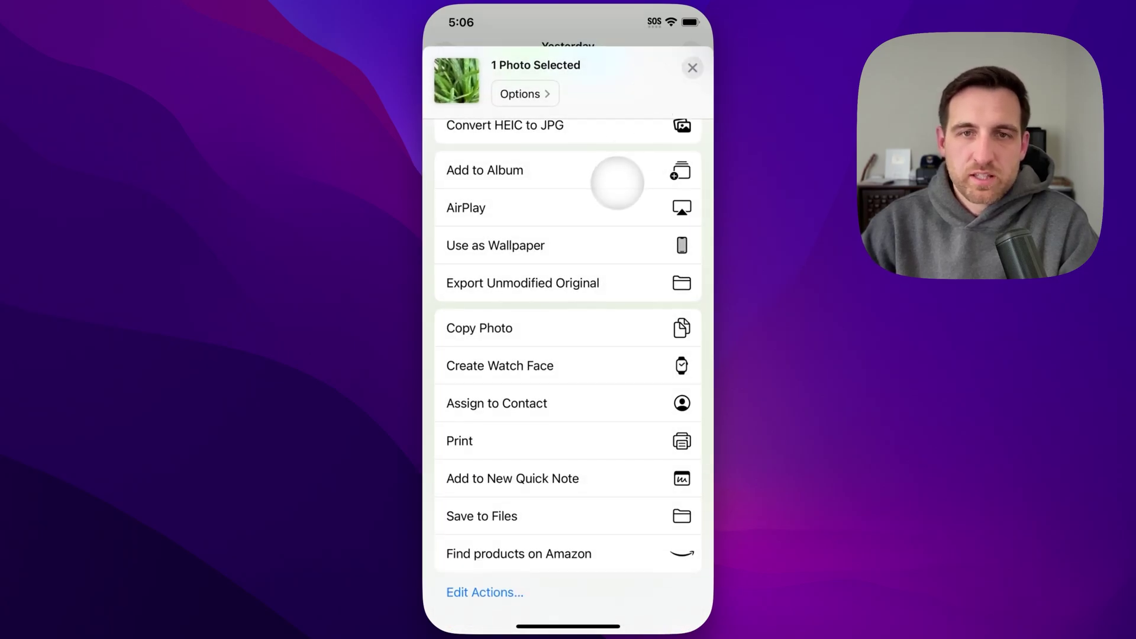
pyautogui.moveTo(617, 182); pyautogui.dragTo(540, 535)
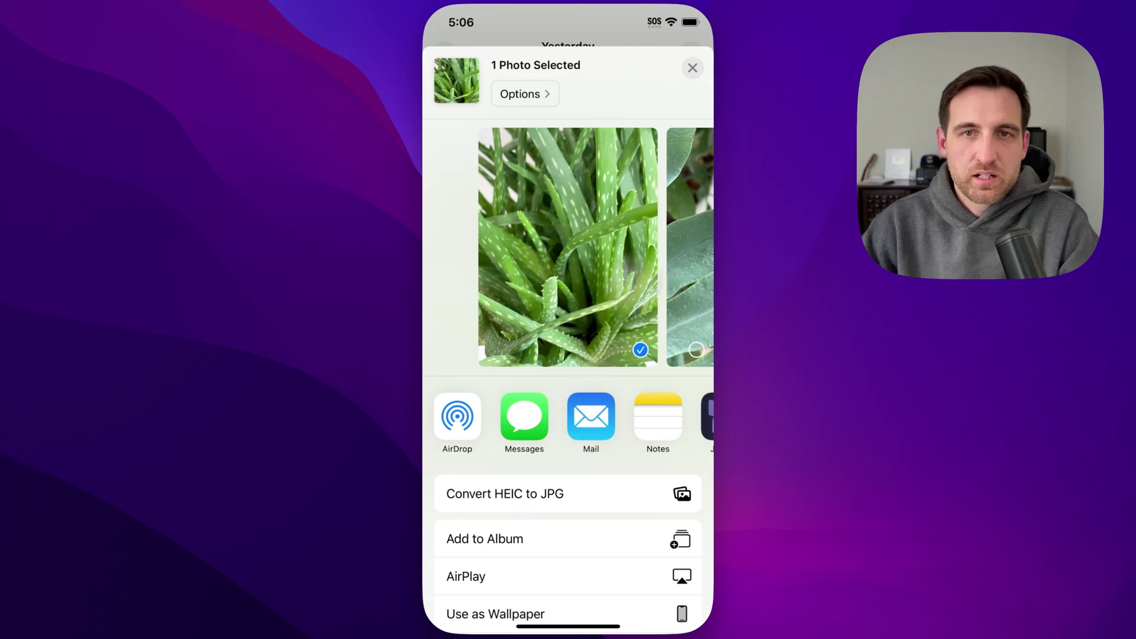
pyautogui.click(694, 69)
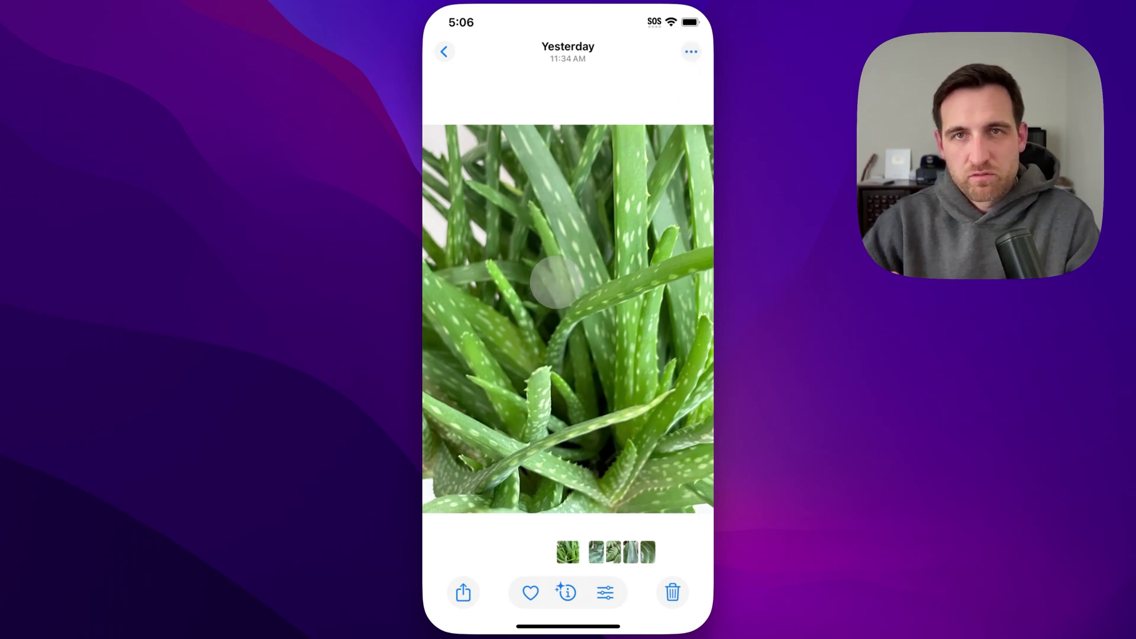
# Return to the main library and share yesterday's fern photo
pyautogui.click(450, 60)
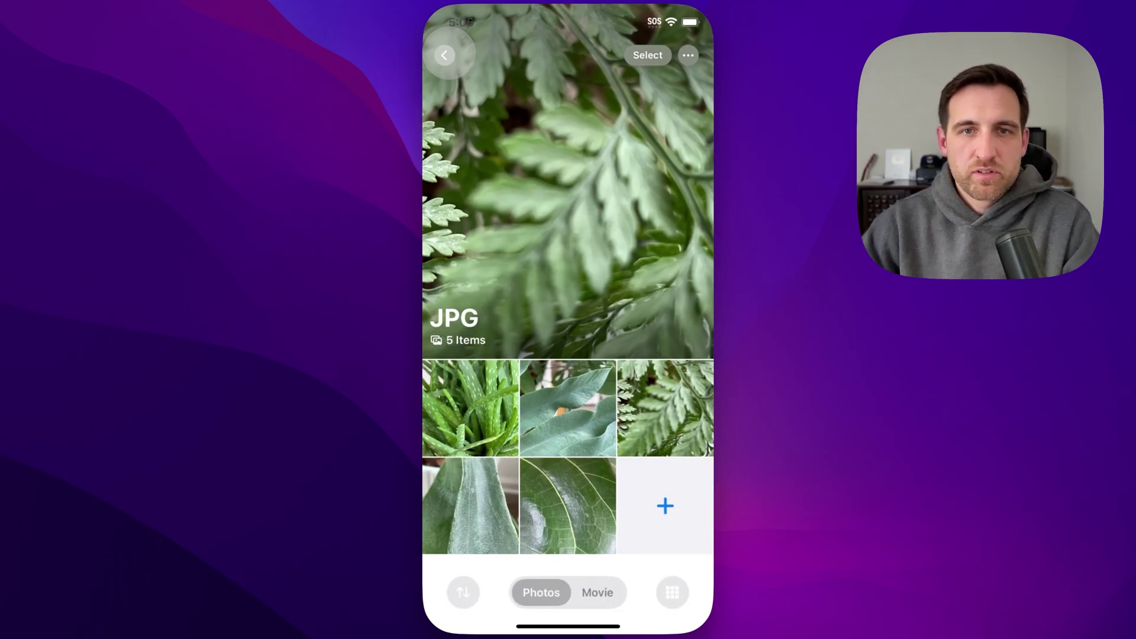
pyautogui.click(448, 52)
pyautogui.scroll(10, 561, 189)
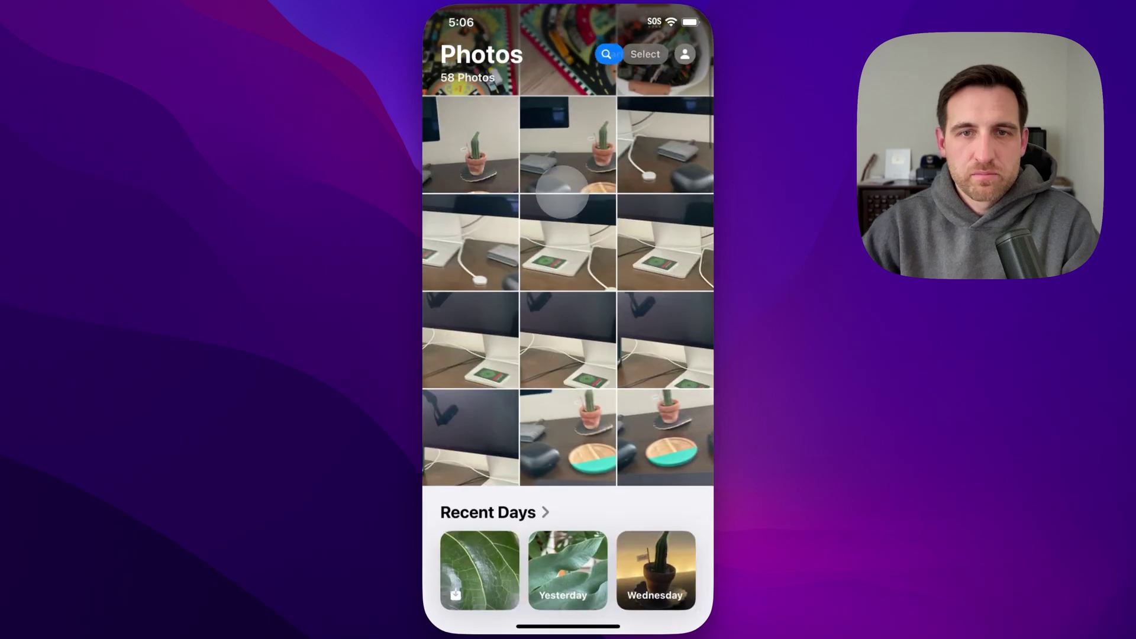
pyautogui.scroll(5, 568, 148)
pyautogui.scroll(3, 589, 94)
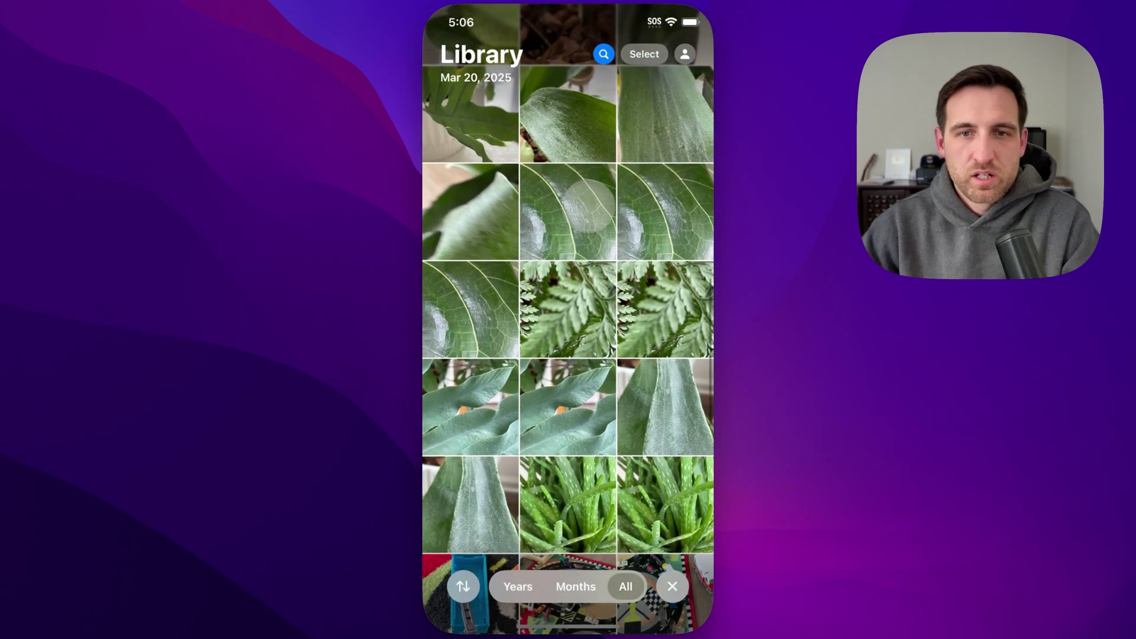
pyautogui.click(565, 282)
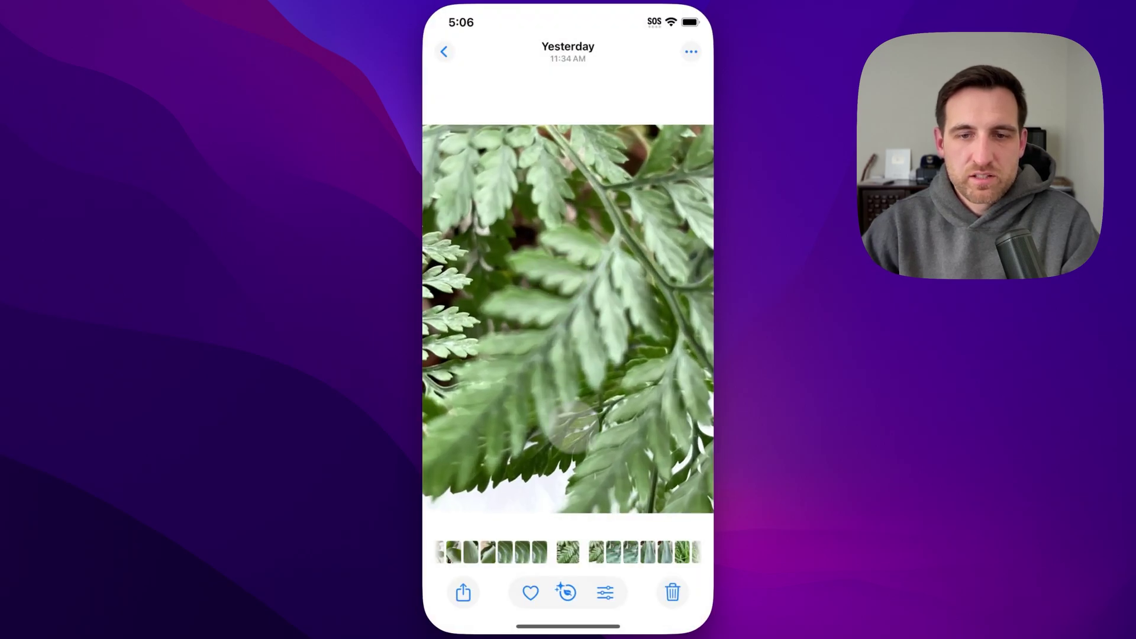
pyautogui.click(464, 593)
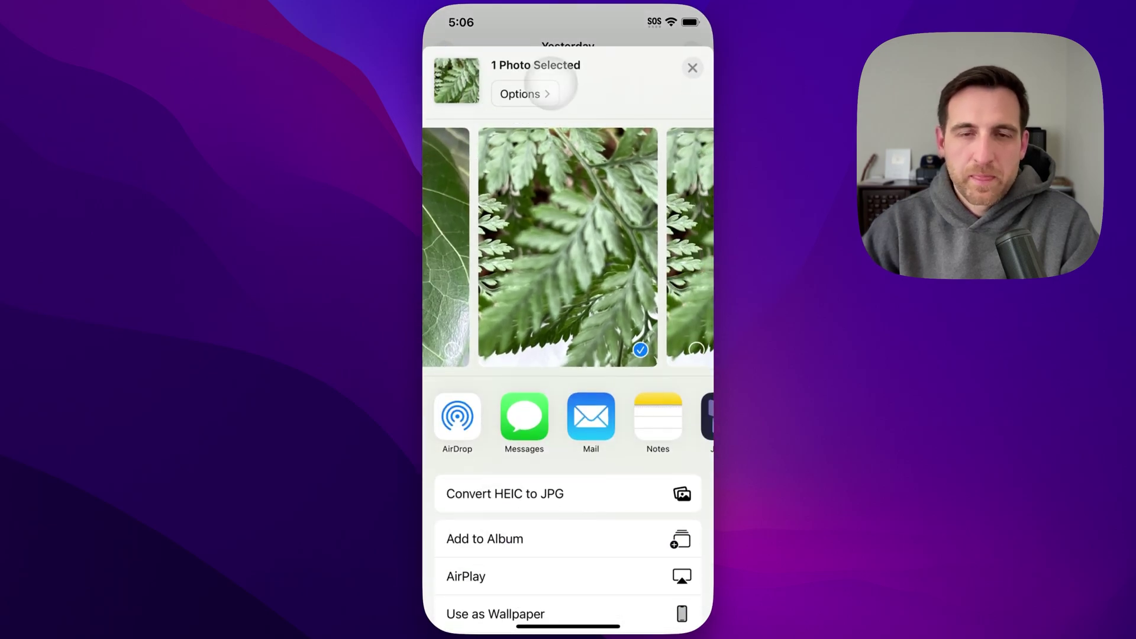
# Set the fern photo's share format to Most Compatible so it shows Compatible Format
pyautogui.click(532, 93)
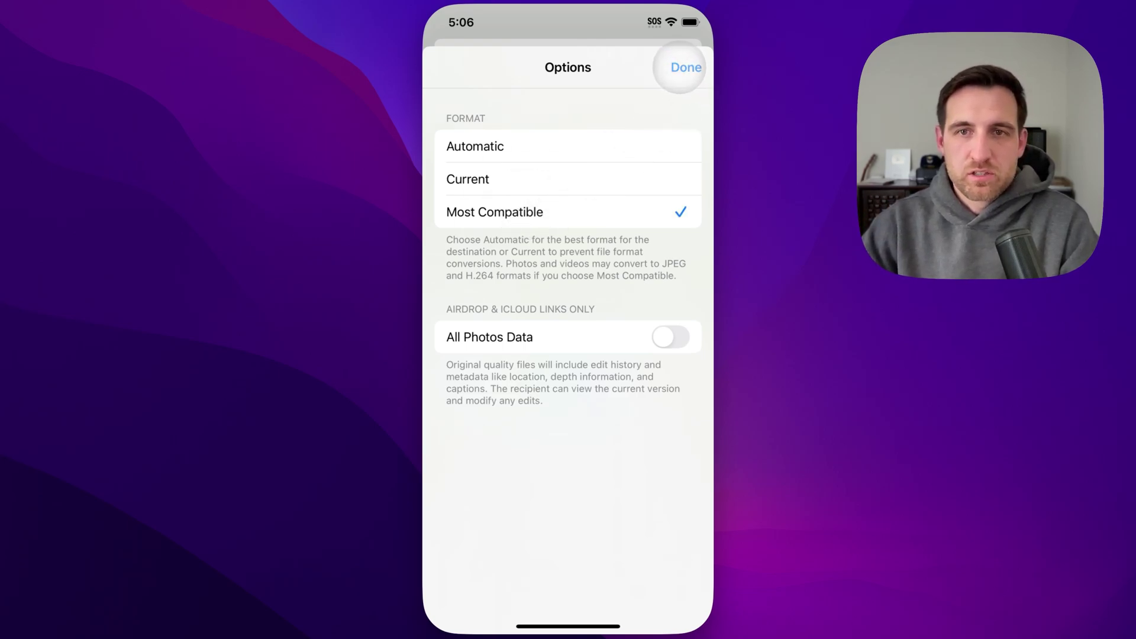
pyautogui.click(679, 67)
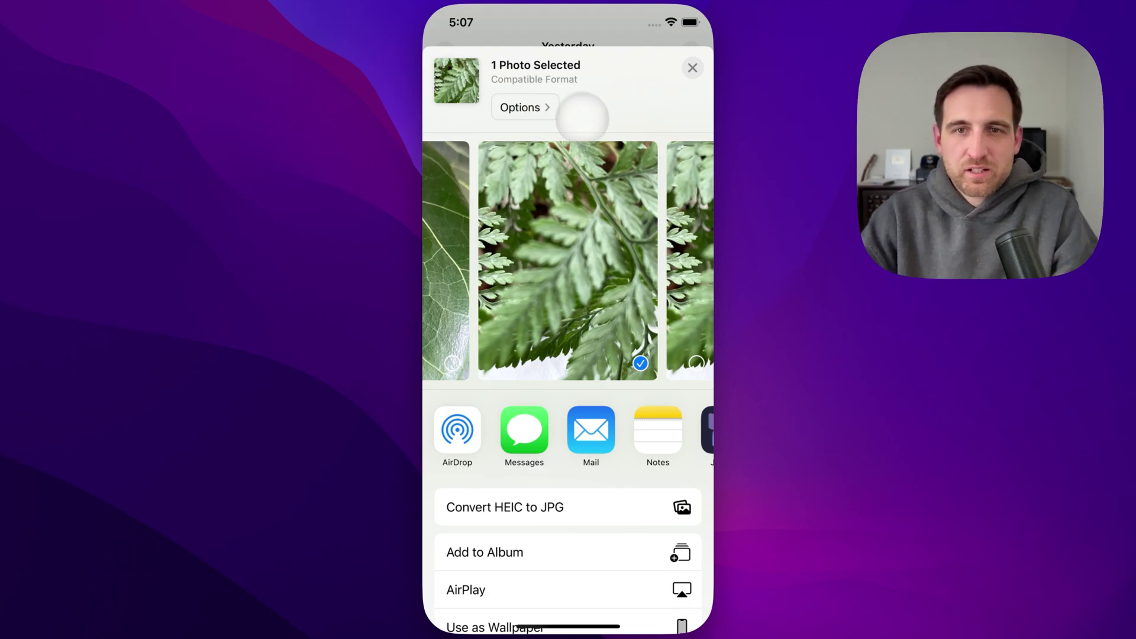
pyautogui.click(573, 459)
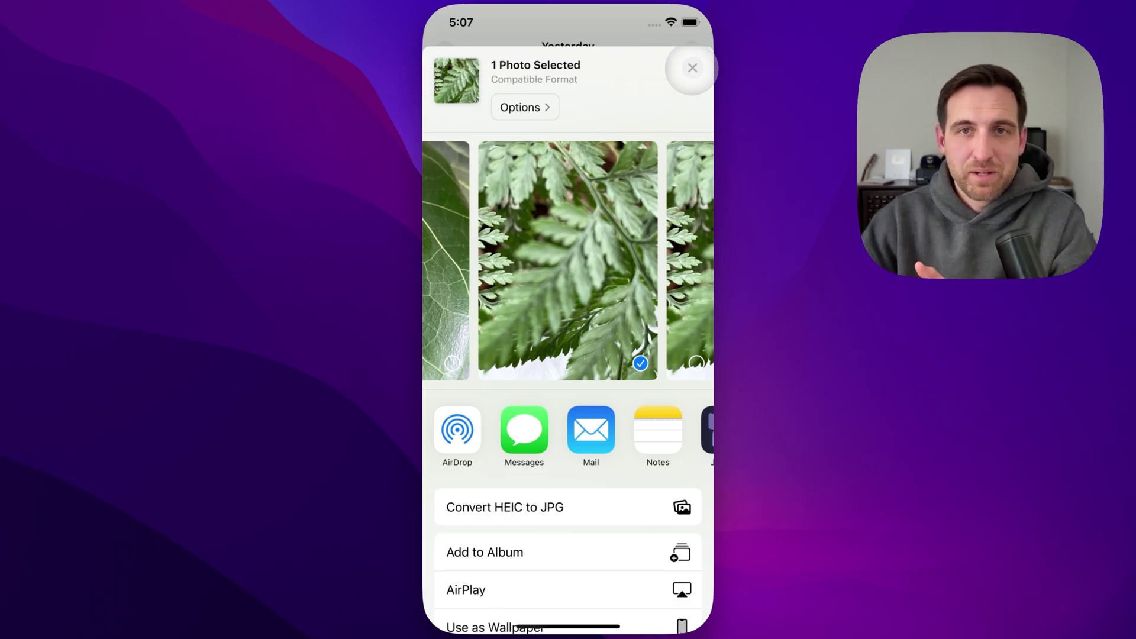
# Dismiss the share sheet and open Quick Actions > Customize… for IMG_4459.jpeg on the desktop
pyautogui.click(692, 68)
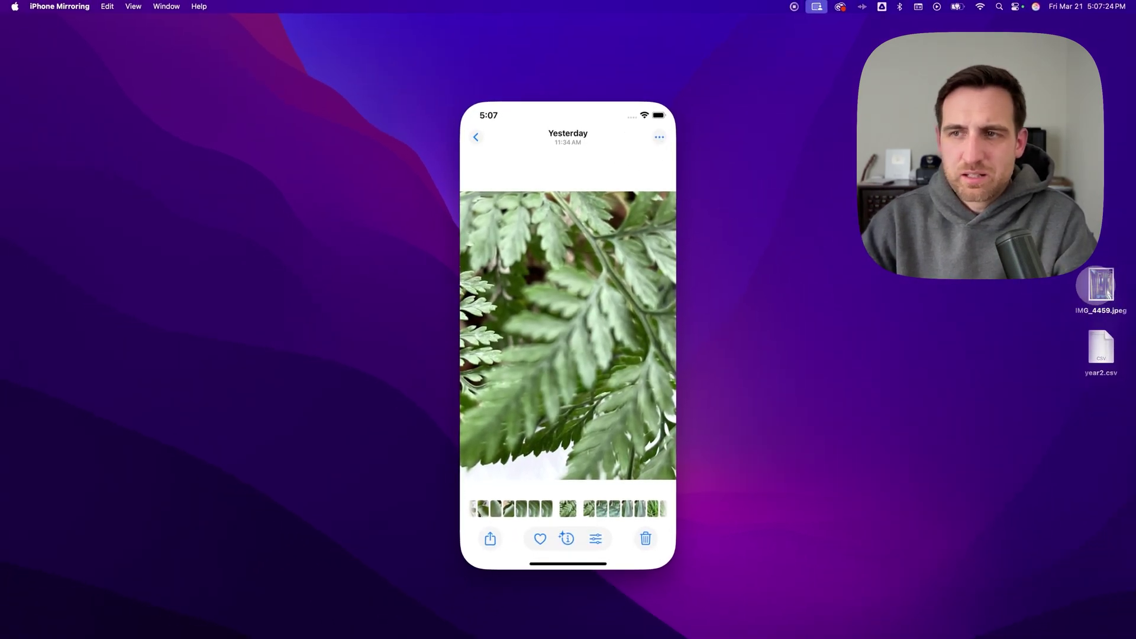
pyautogui.rightClick(1091, 281)
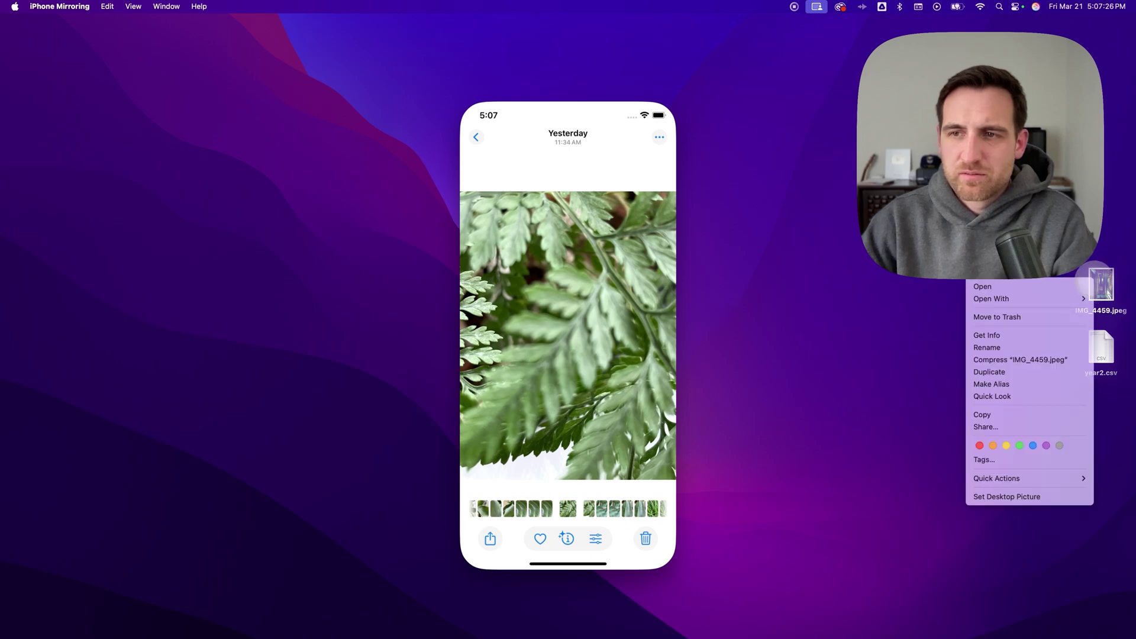
pyautogui.moveTo(1015, 477)
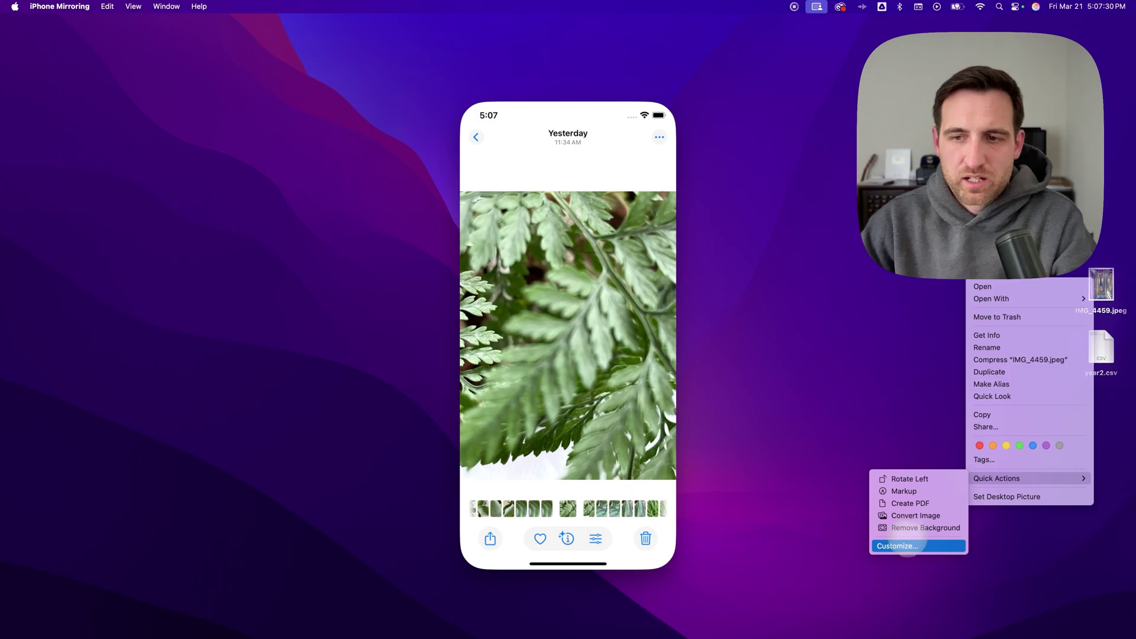
pyautogui.click(897, 546)
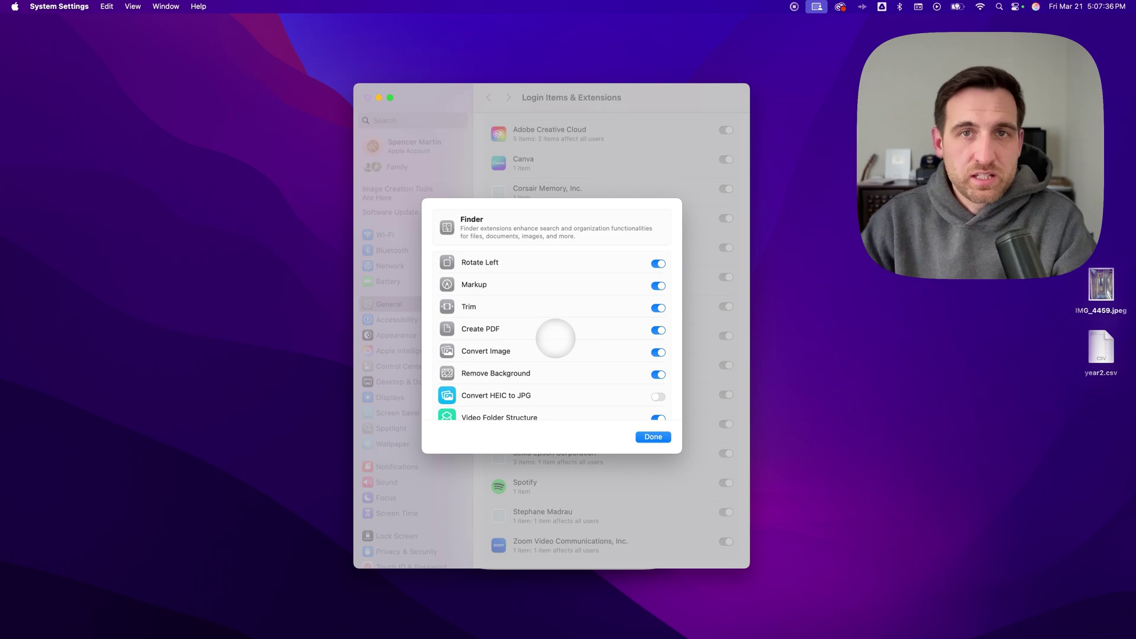
# Switch on Convert HEIC to JPG among the Finder extensions and close the list
pyautogui.scroll(-2, 555, 338)
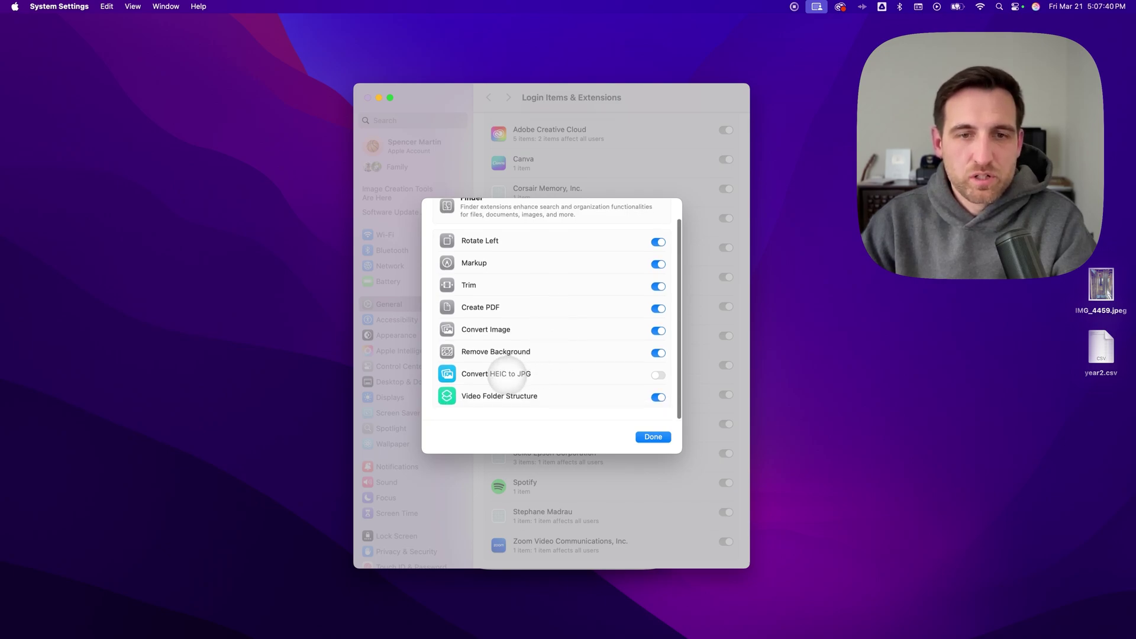
pyautogui.scroll(1, 510, 374)
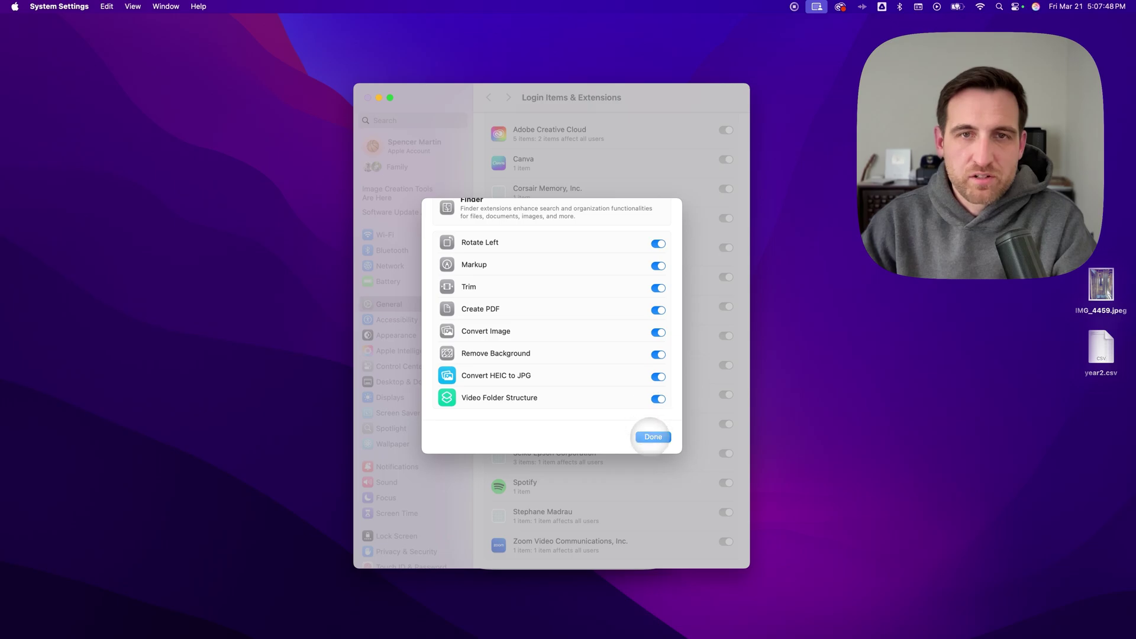
pyautogui.click(652, 436)
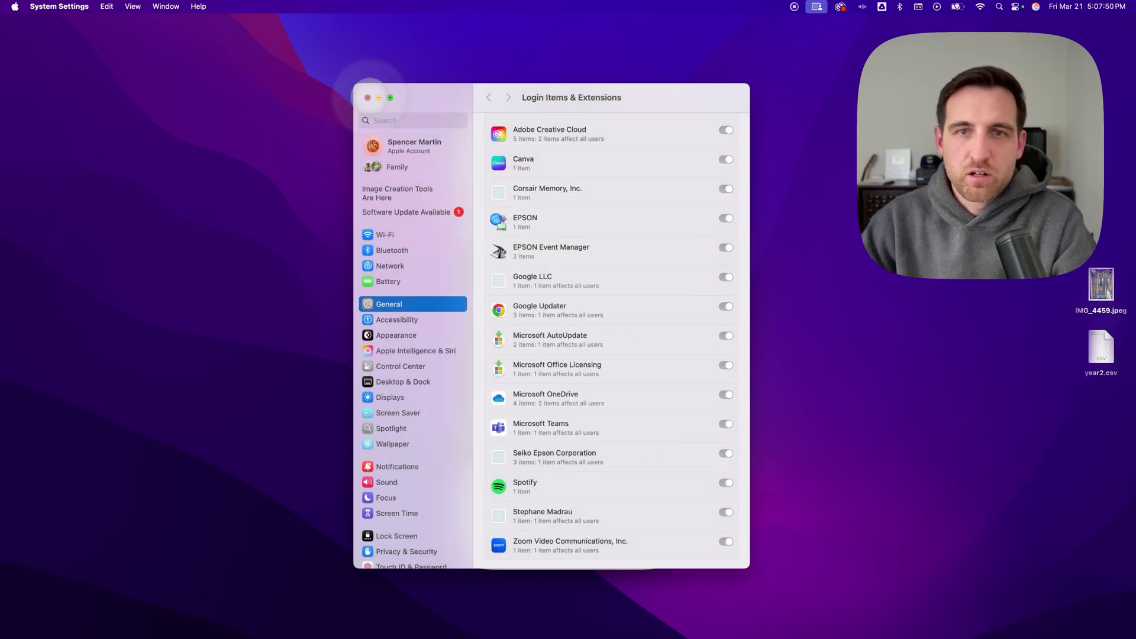
# Close System Settings and run Quick Actions > Convert HEIC to JPG on IMG_4459.jpeg
pyautogui.click(368, 98)
pyautogui.rightClick(1105, 283)
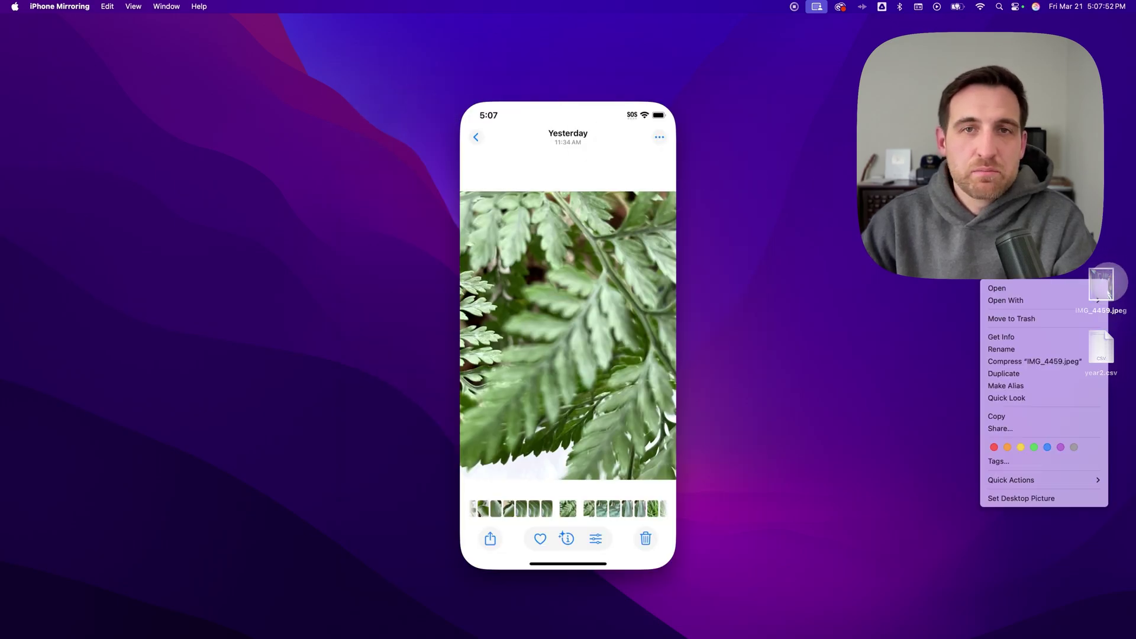
pyautogui.moveTo(1014, 479)
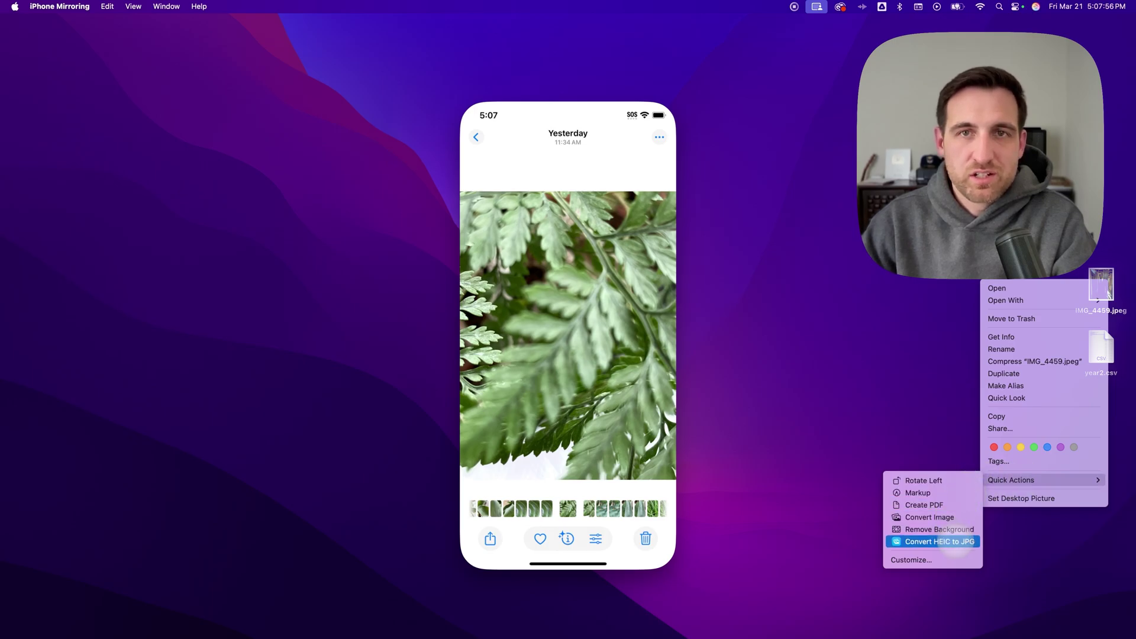
pyautogui.click(955, 541)
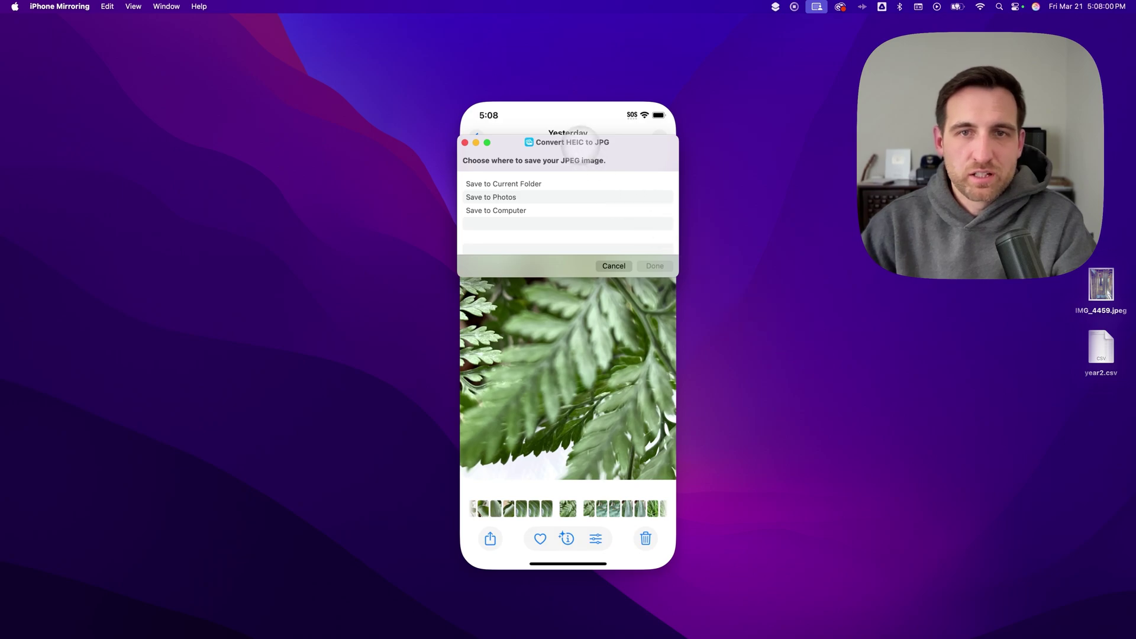
# Choose Save to Current Folder and save the JPEG copy IMG_4459-2.jpeg to the desktop
pyautogui.moveTo(581, 142); pyautogui.dragTo(346, 132)
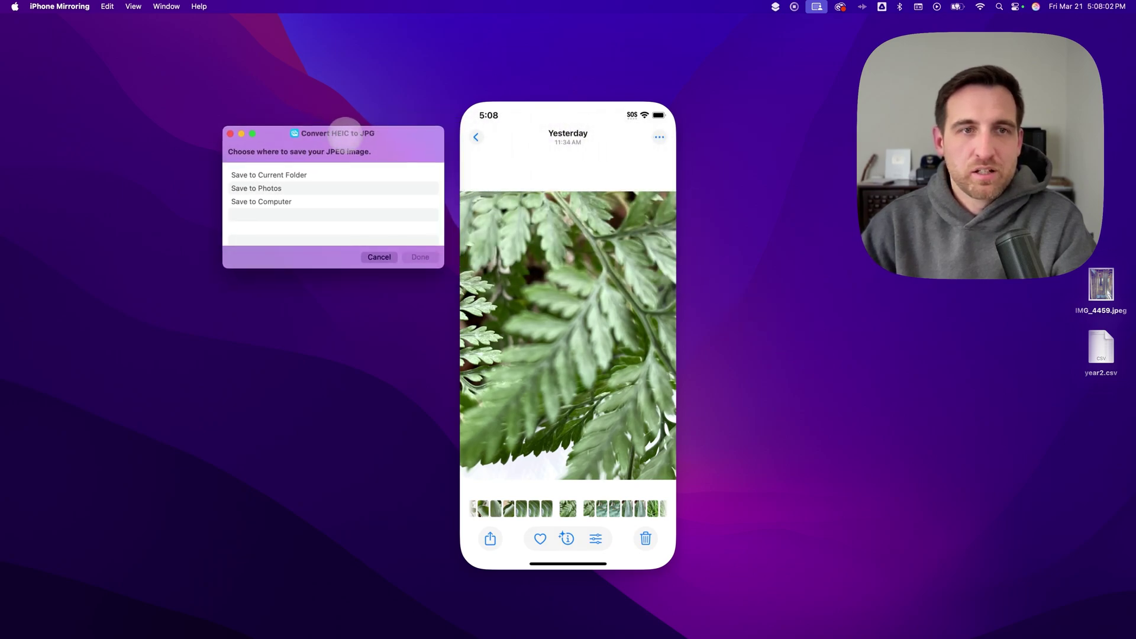
pyautogui.click(281, 175)
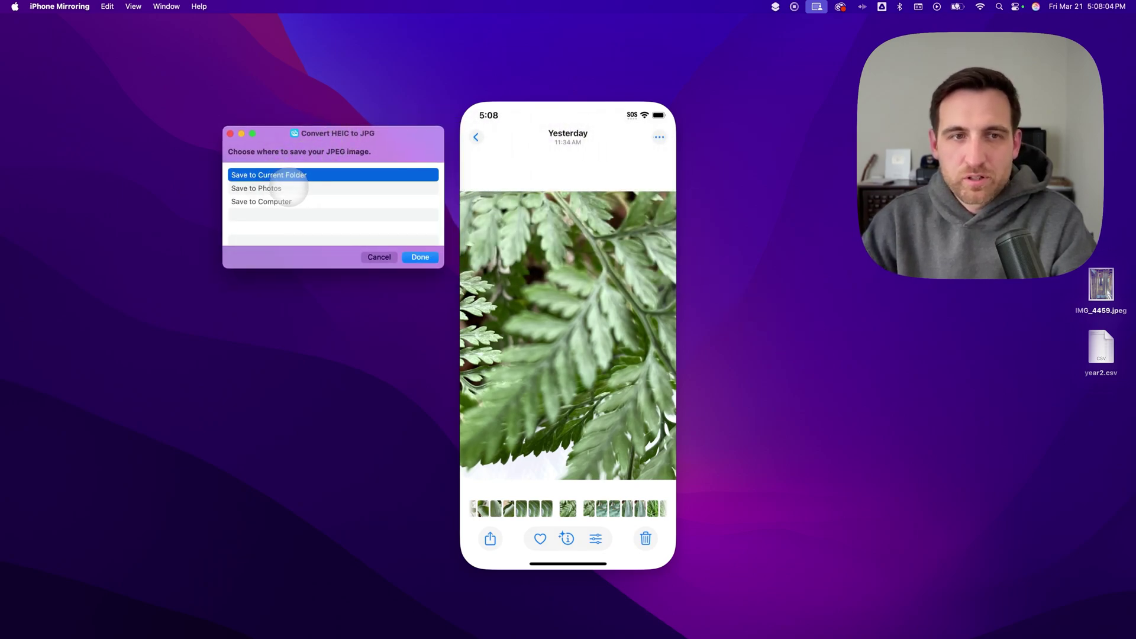
pyautogui.click(289, 188)
pyautogui.click(289, 201)
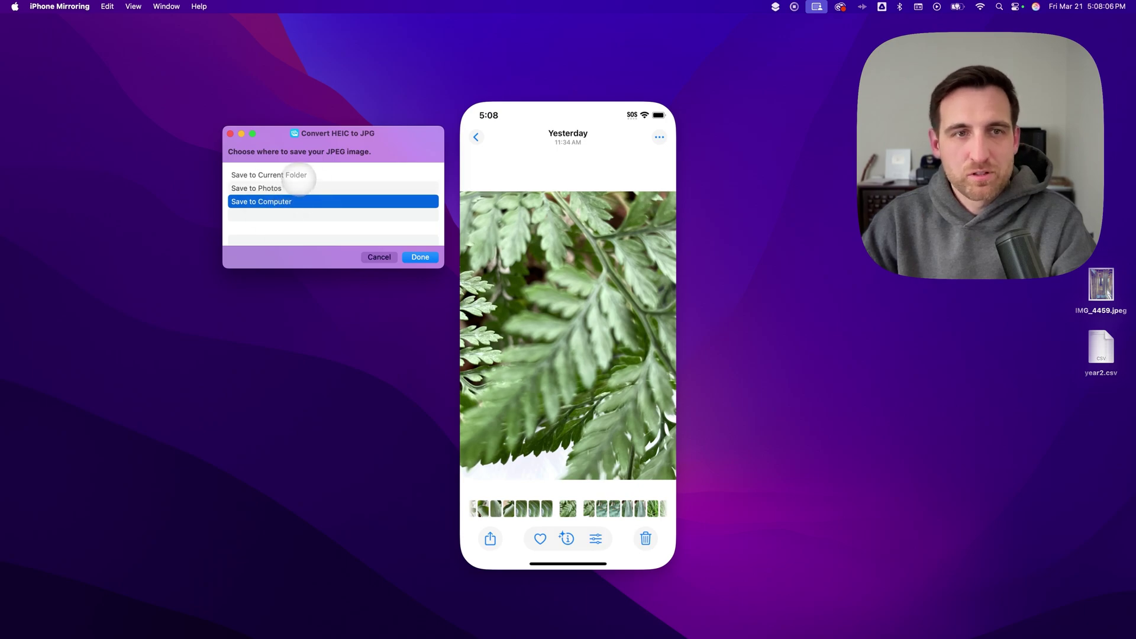
pyautogui.click(299, 175)
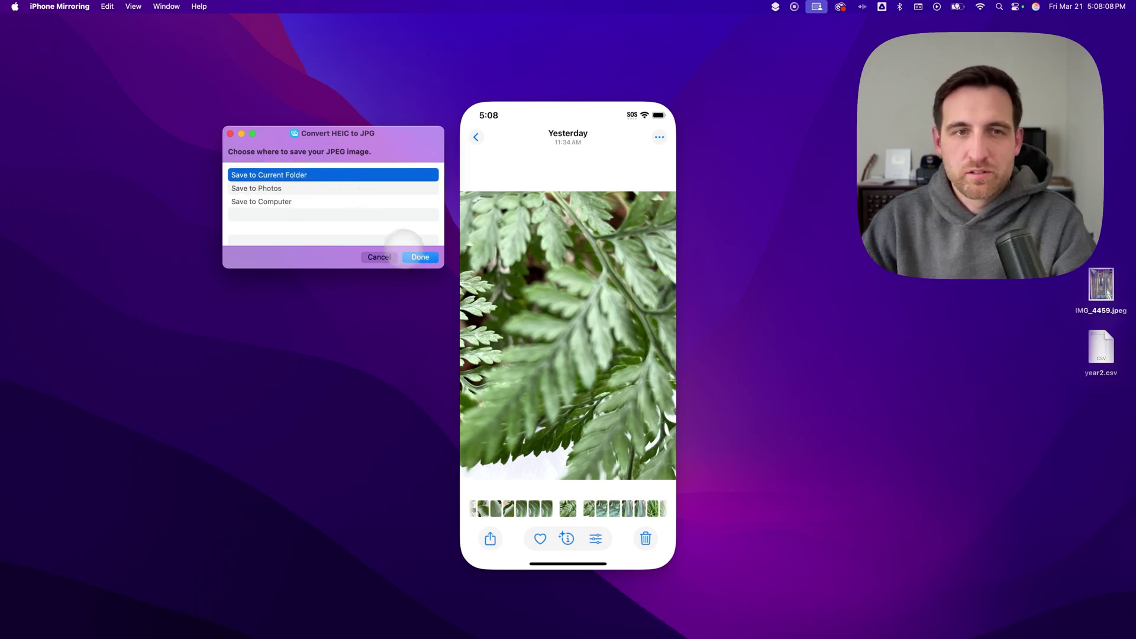
pyautogui.click(420, 257)
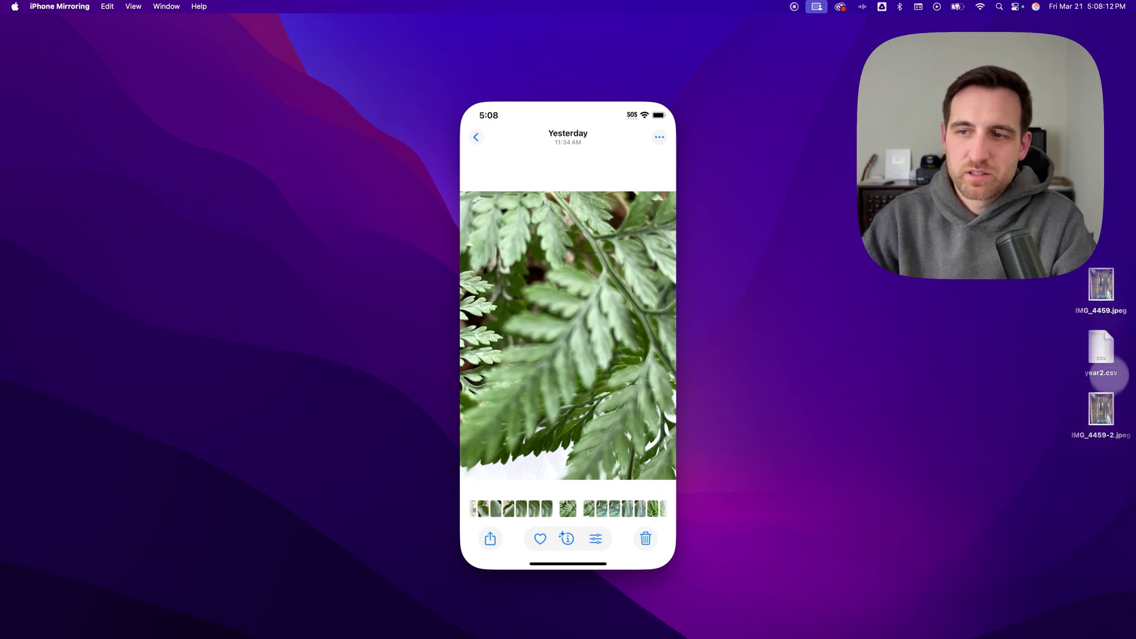
pyautogui.click(1095, 409)
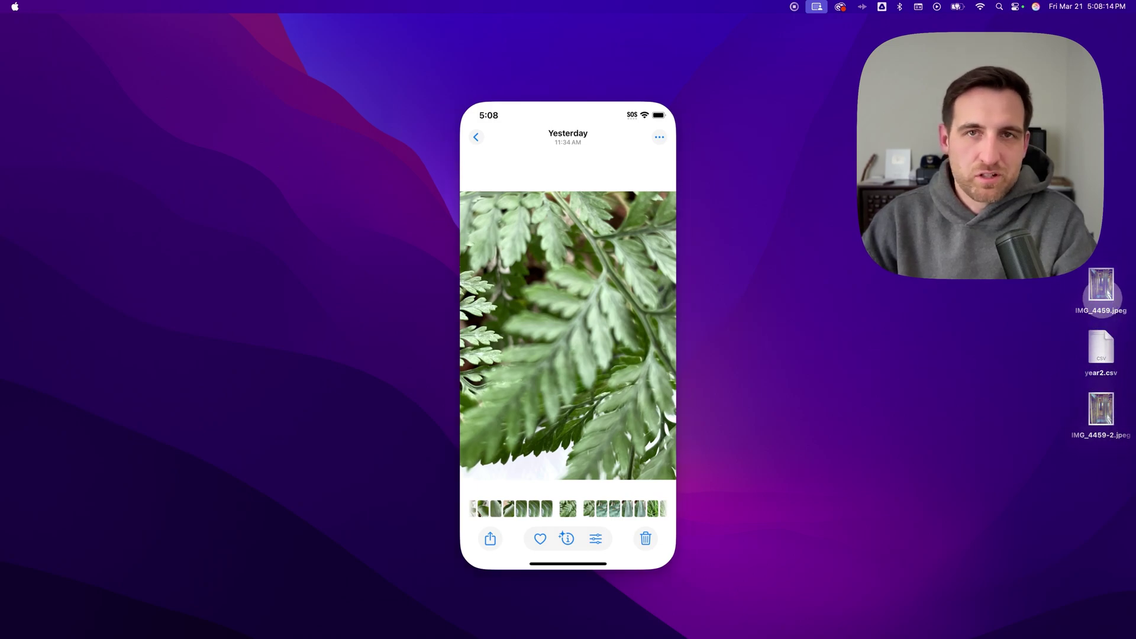